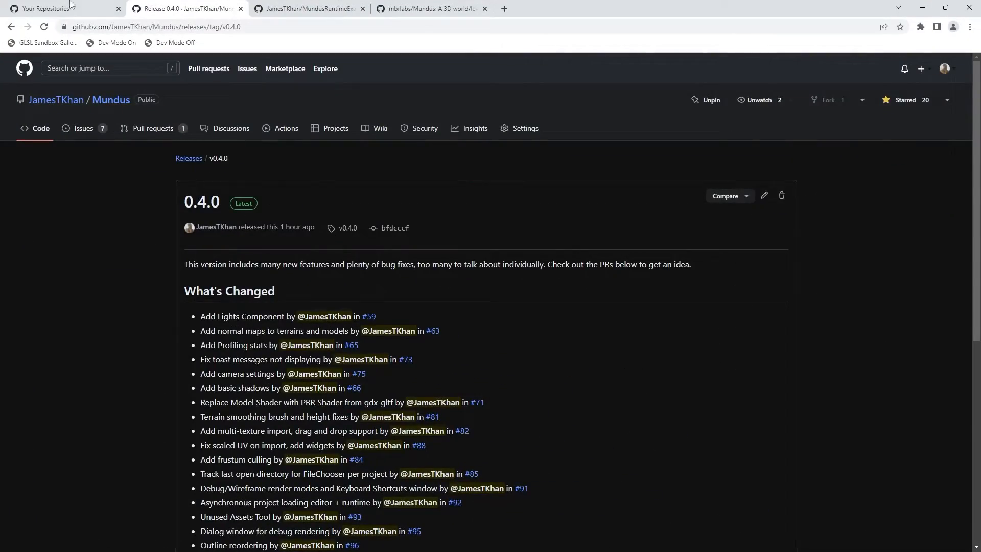
Examine the original mbrlabs/Mundus repository's file list, last update dates and README introduction.
left_click(109, 105)
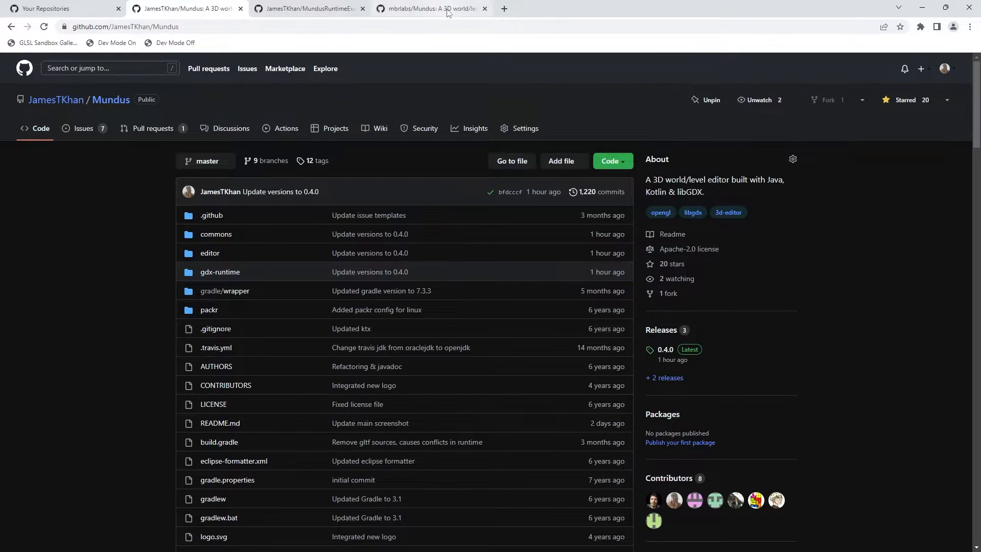
left_click(429, 8)
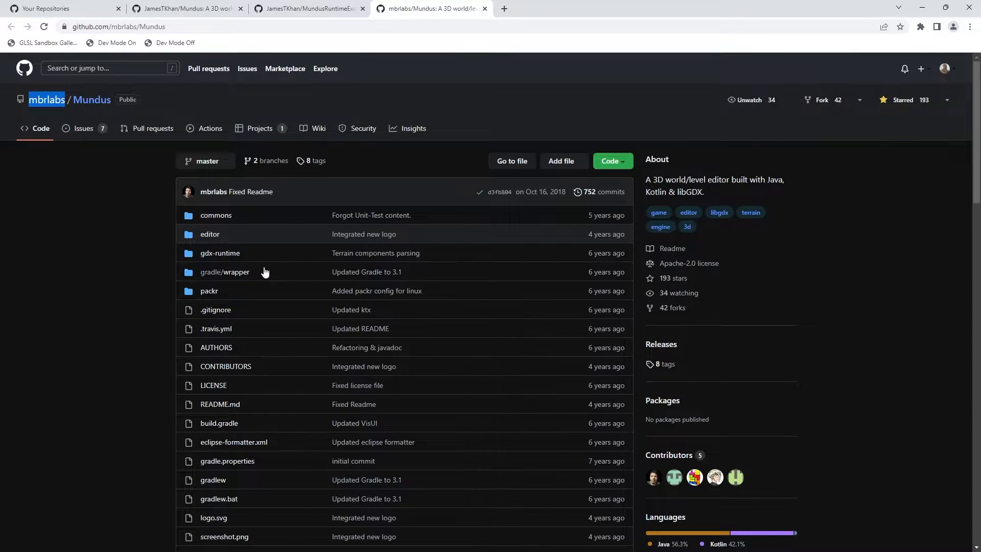
scroll(752, 352, "down", 2)
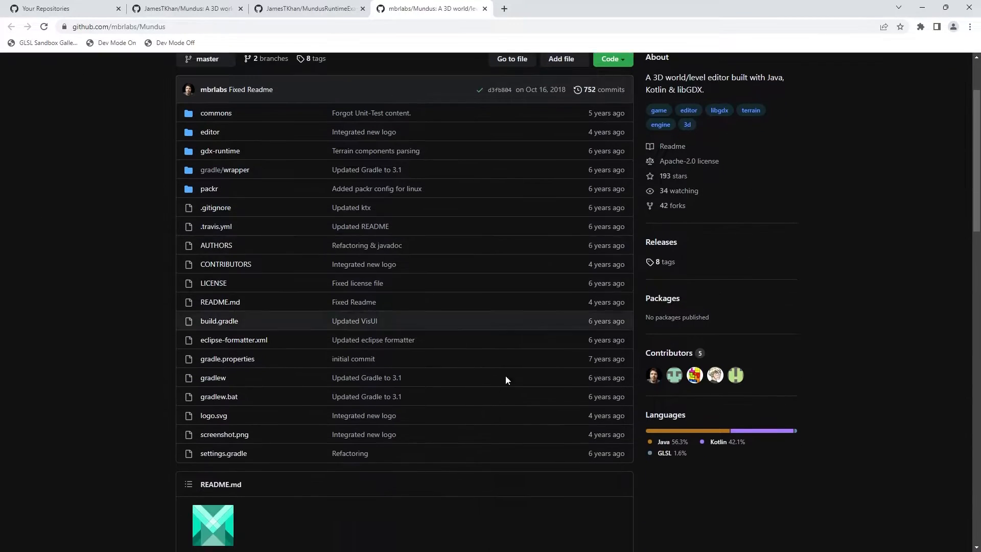
scroll(795, 372, "up", 2)
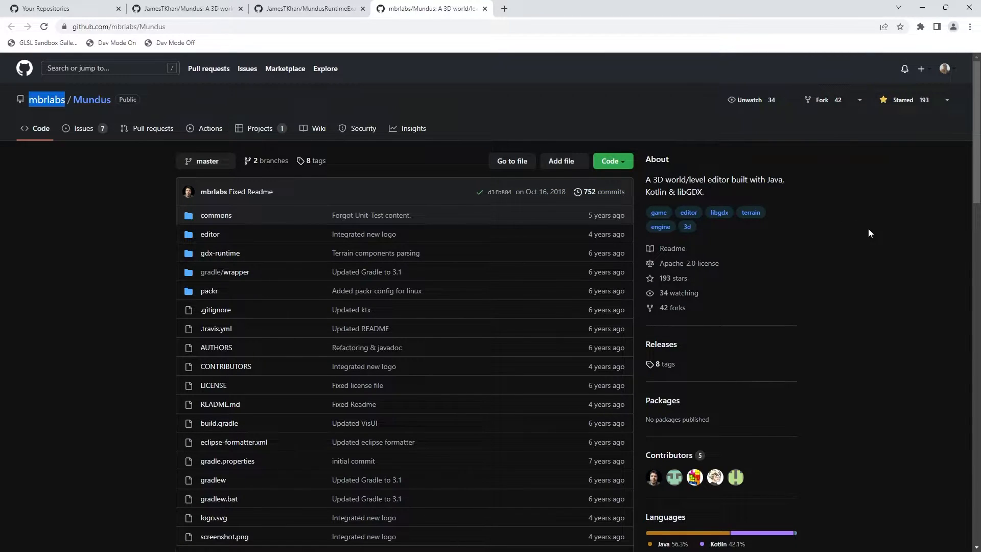
scroll(870, 233, "down", 1)
scroll(870, 234, "down", 3)
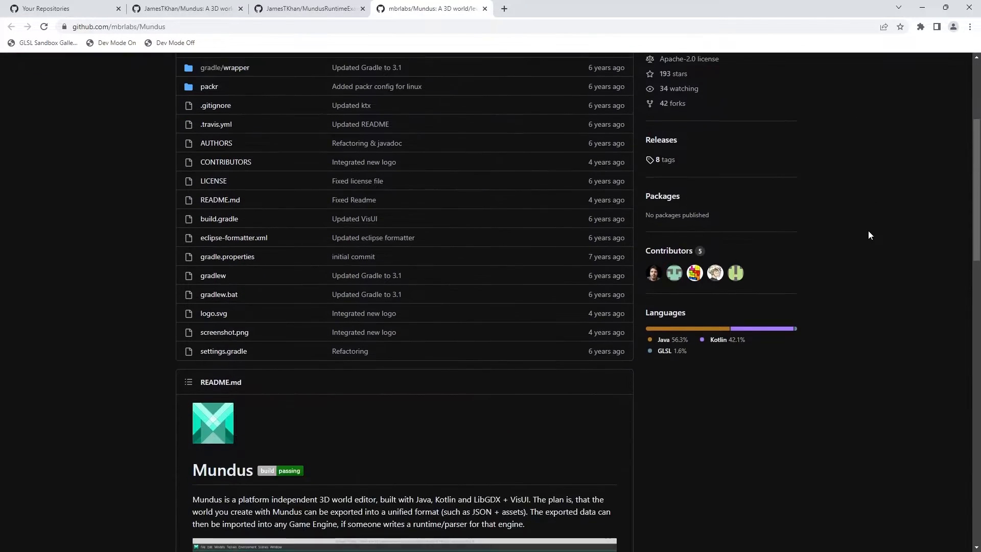
scroll(869, 235, "up", 4)
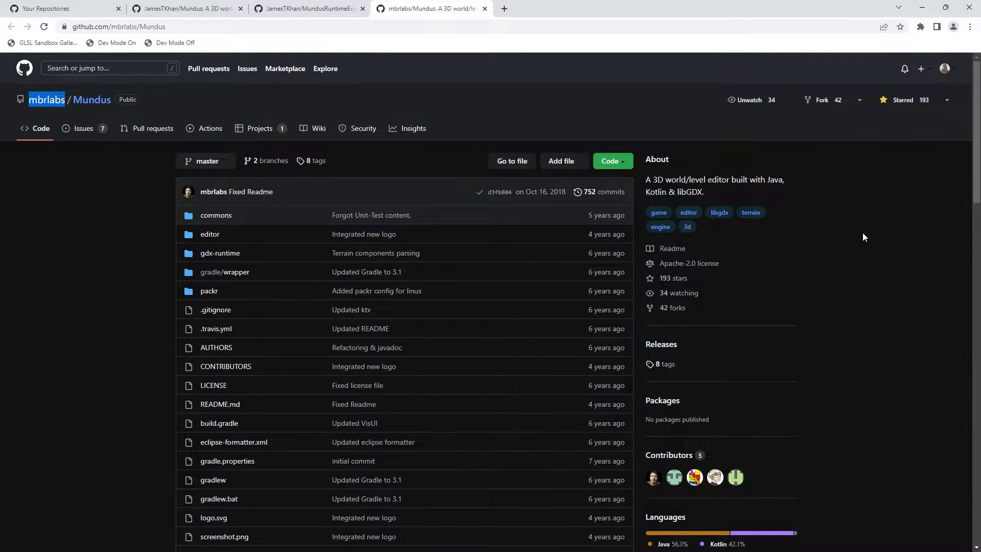
scroll(838, 241, "down", 4)
scroll(839, 240, "up", 4)
left_click(122, 137)
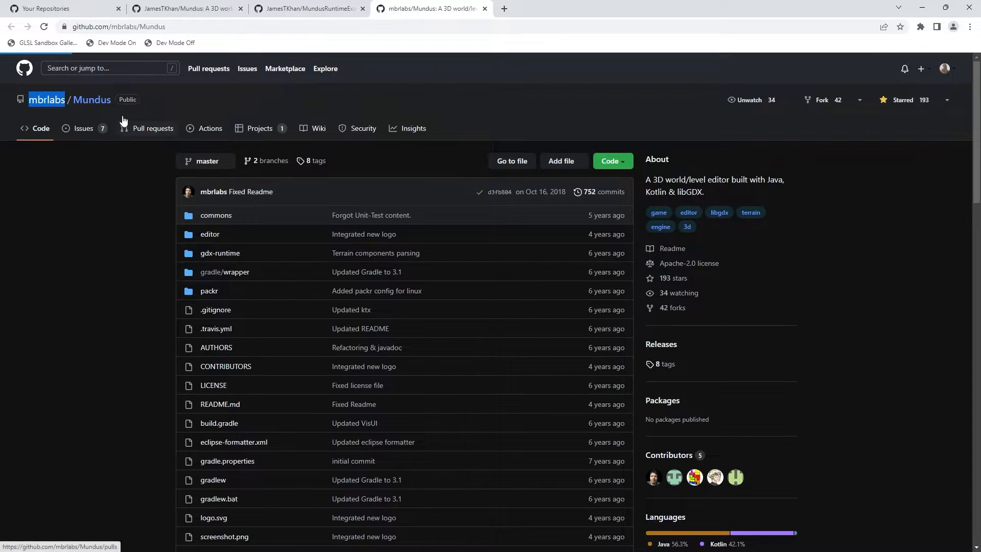
left_click(95, 99)
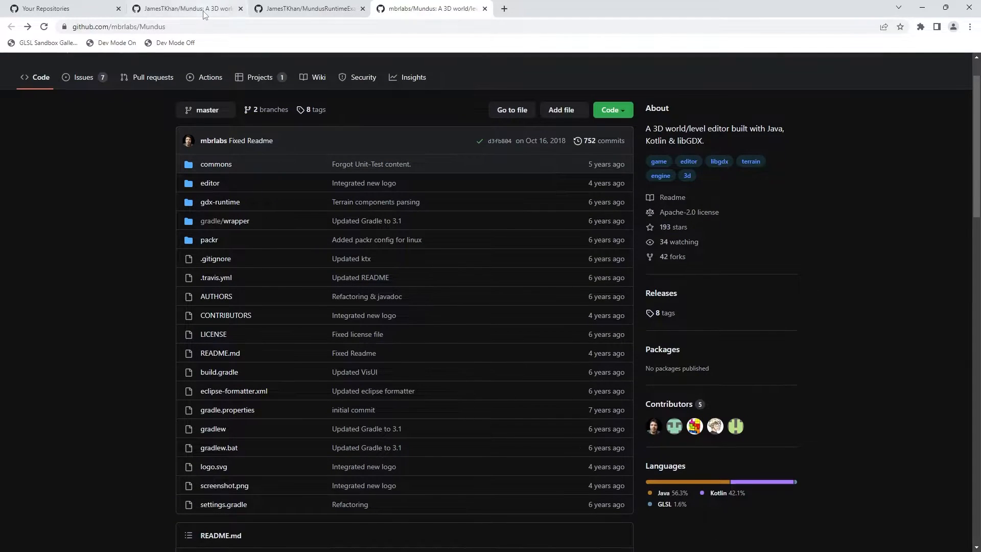
Compare the commit counts of the standalone Mundus repository and the original mbrlabs/Mundus repository.
left_click(189, 8)
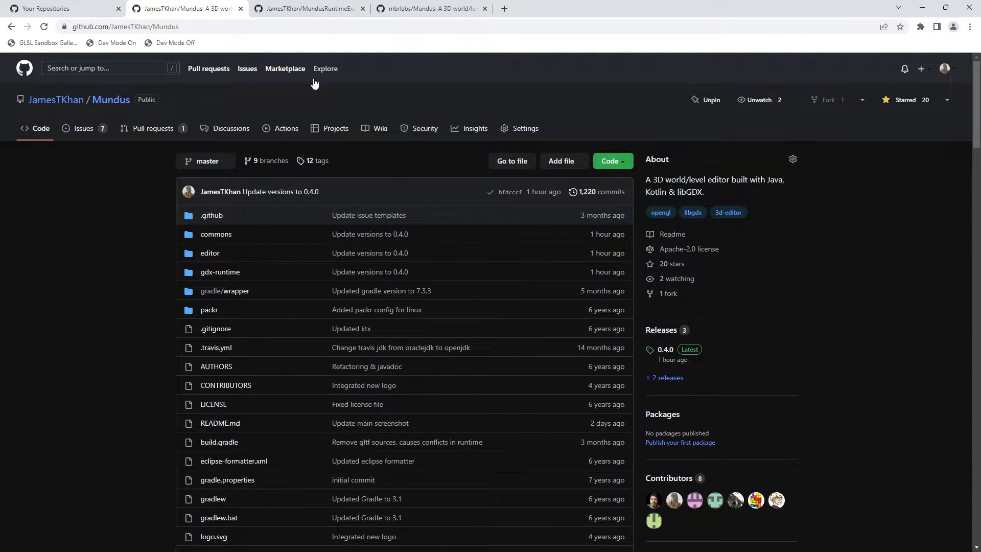
left_click(429, 9)
left_click_drag(626, 141, 581, 146)
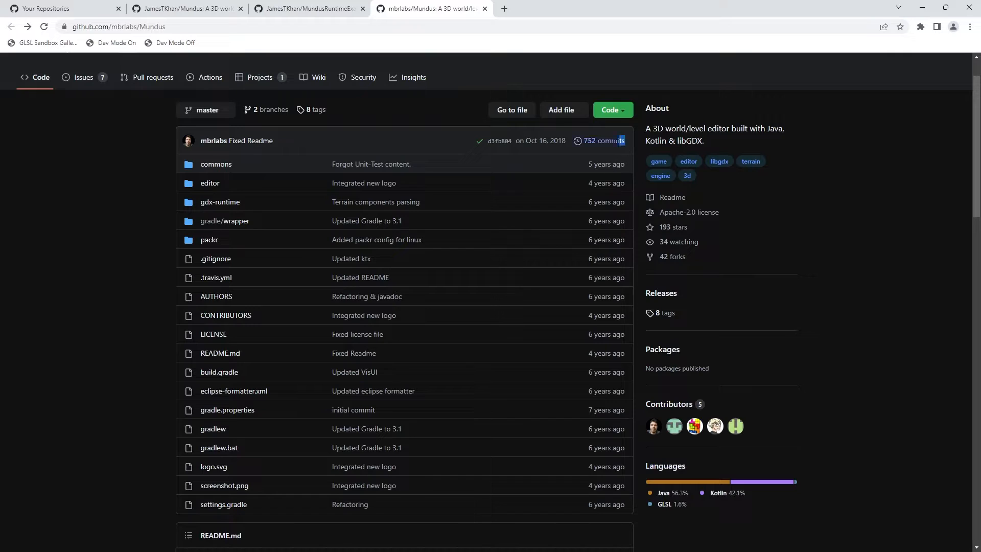
left_click(184, 9)
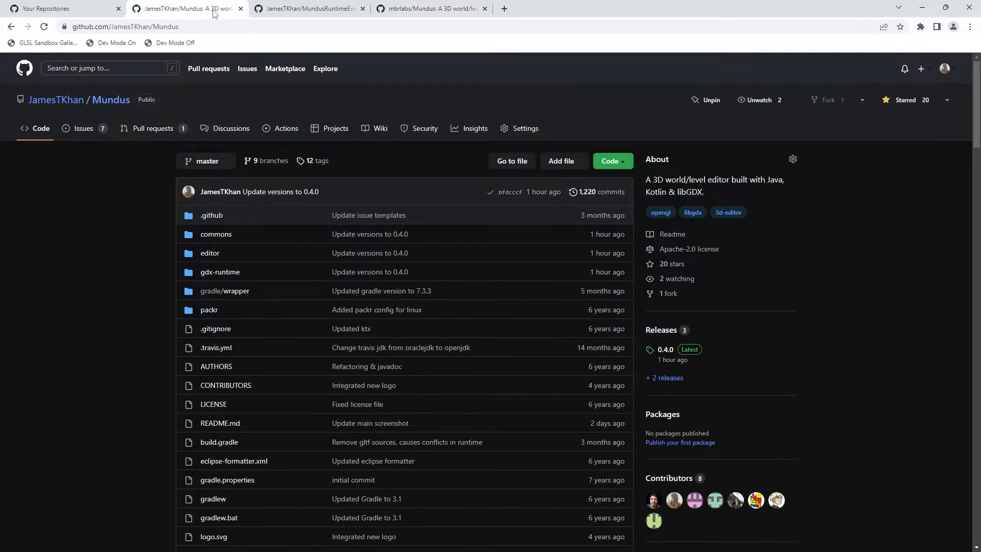
left_click_drag(626, 194, 579, 197)
left_click(88, 291)
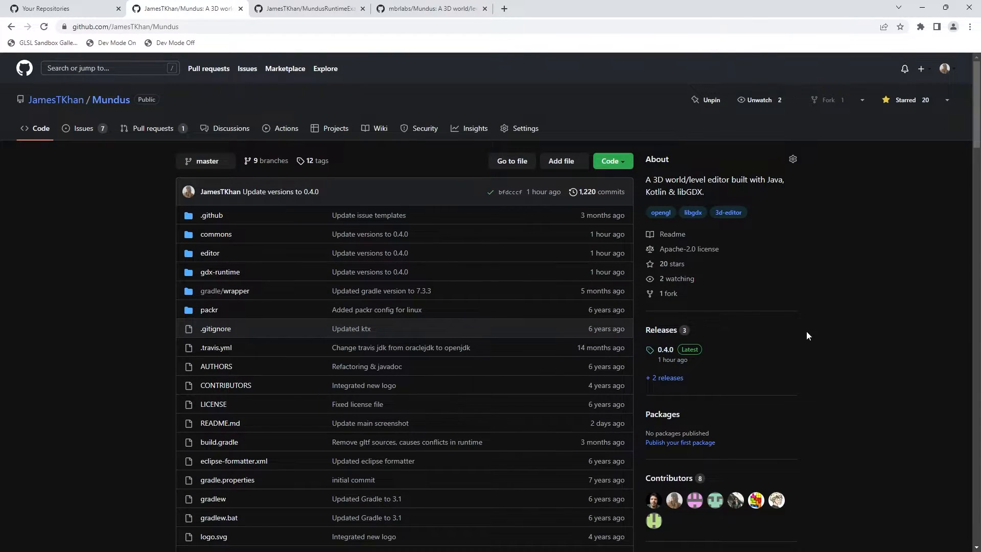
Review the What's Changed list of the 0.4.0 release and return to the standalone Mundus repository page.
left_click(665, 351)
scroll(755, 345, "down", 2)
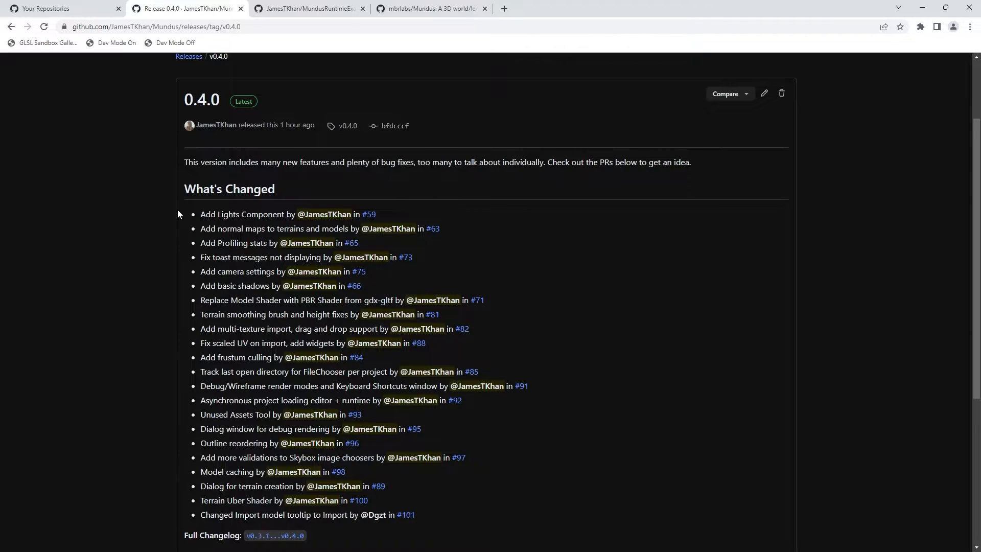
key("alt+Left")
Read the README's introduction, Current features list and Runtime section in the standalone Mundus repository.
scroll(153, 250, "down", 4)
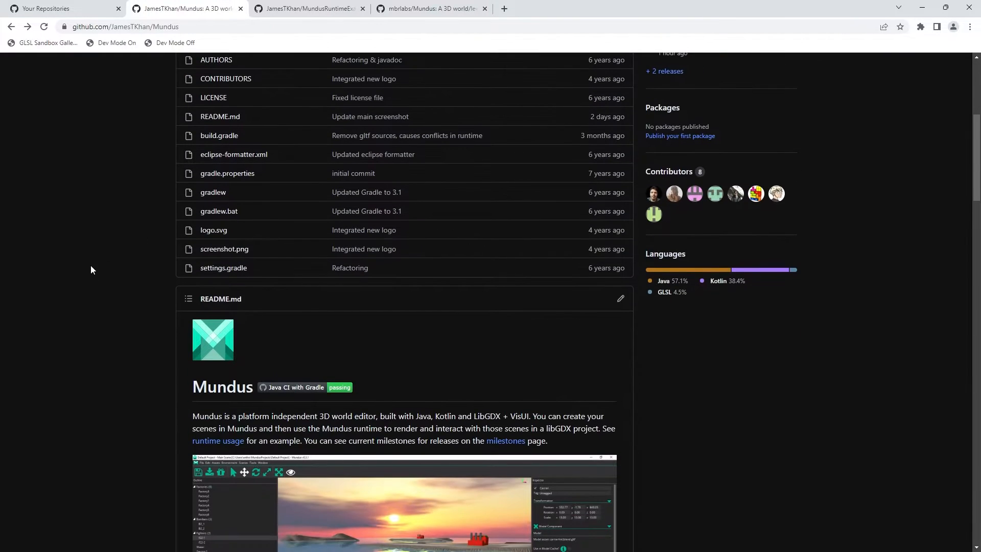
scroll(90, 276, "down", 9)
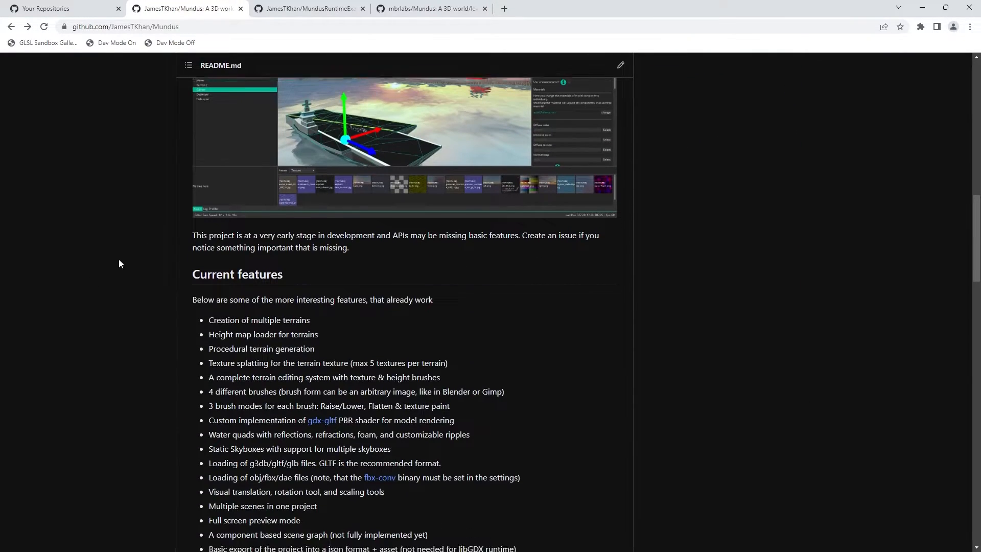
scroll(119, 263, "down", 10)
scroll(120, 261, "down", 1)
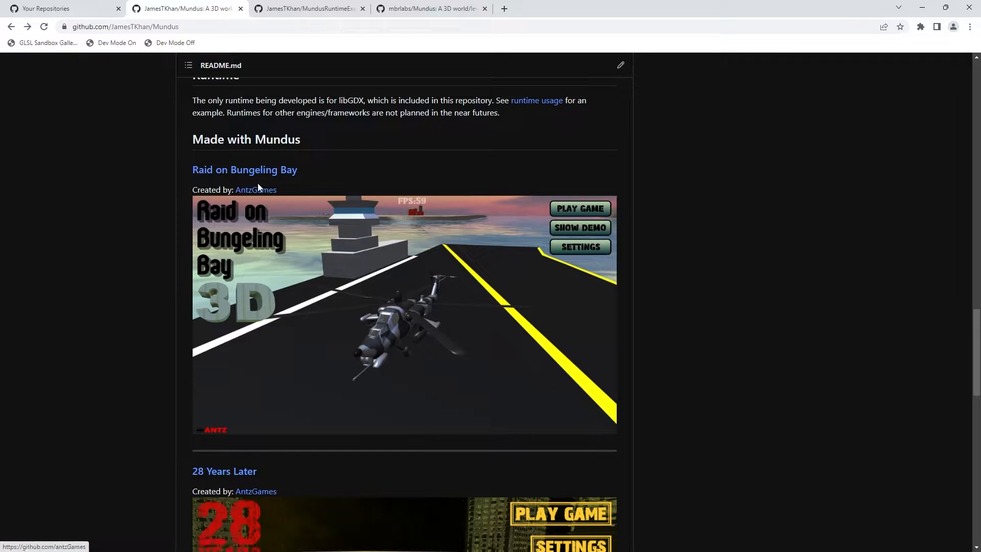
Examine the Made with Mundus showcase in the README, covering Raid on Bungeling Bay, 28 Years Later and The Time Cruise.
scroll(354, 359, "down", 2)
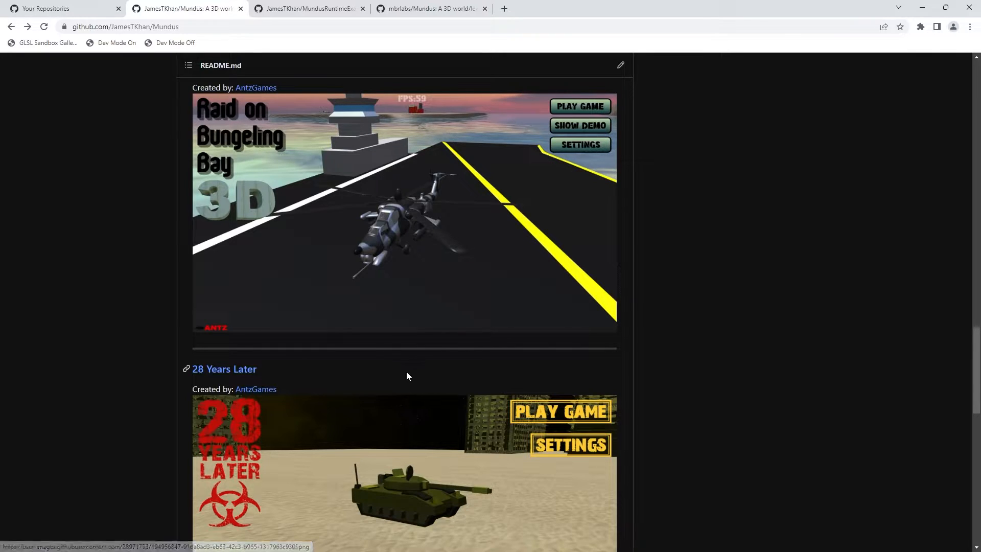
scroll(405, 371, "up", 2)
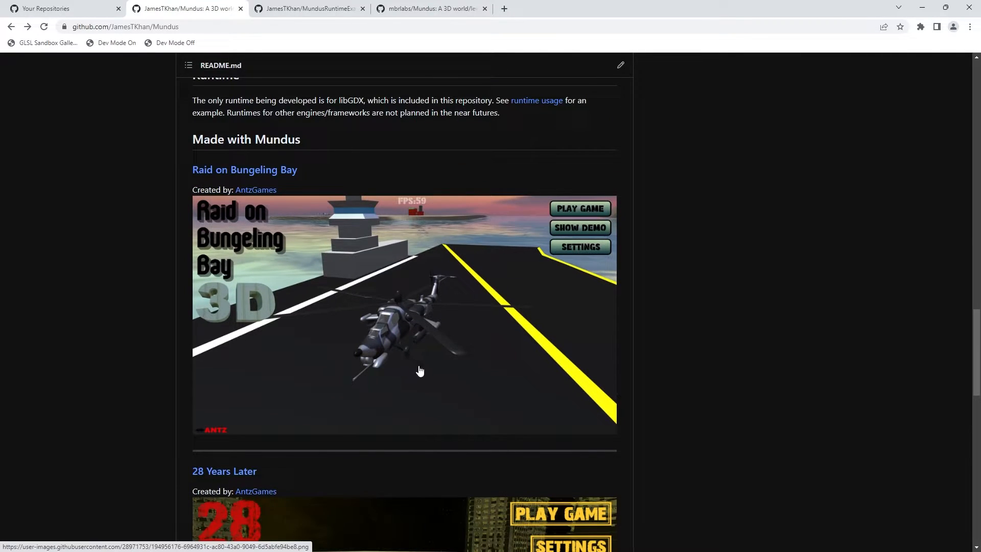
scroll(505, 368, "down", 1)
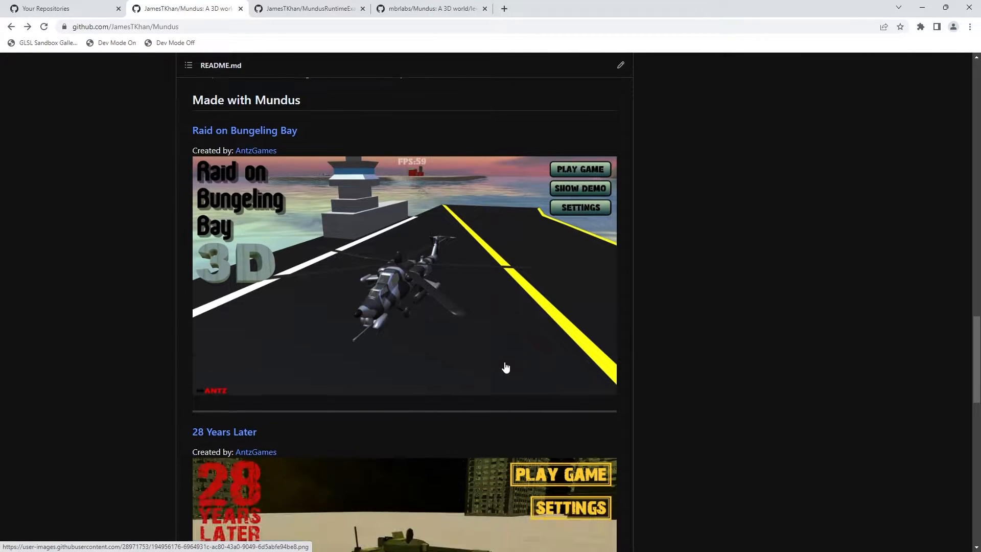
scroll(511, 362, "down", 2)
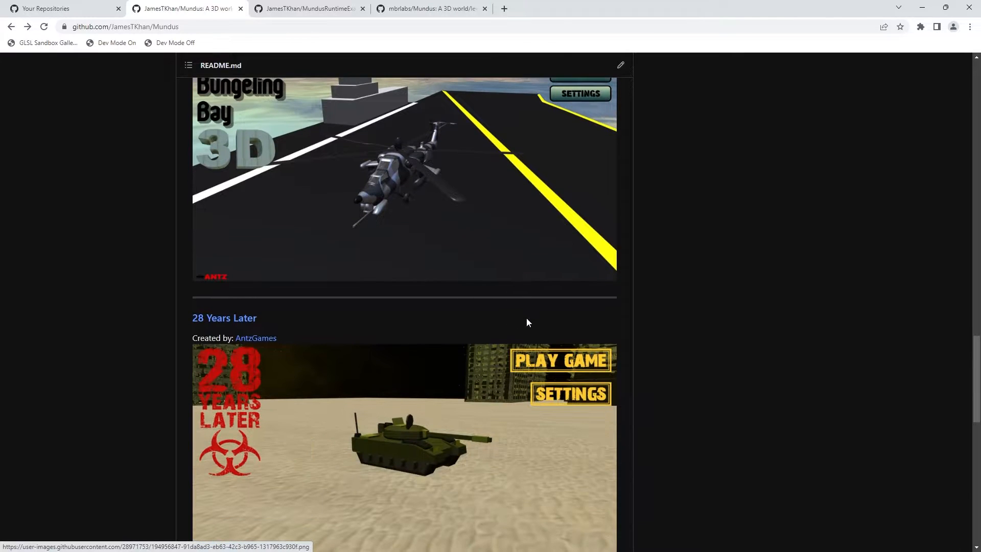
scroll(488, 326, "down", 4)
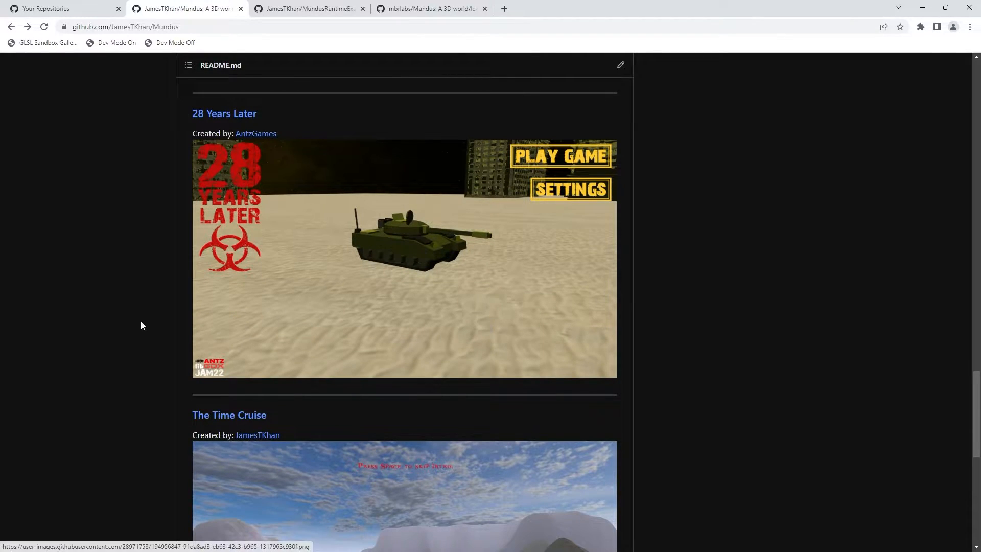
scroll(123, 327, "down", 3)
scroll(256, 267, "down", 1)
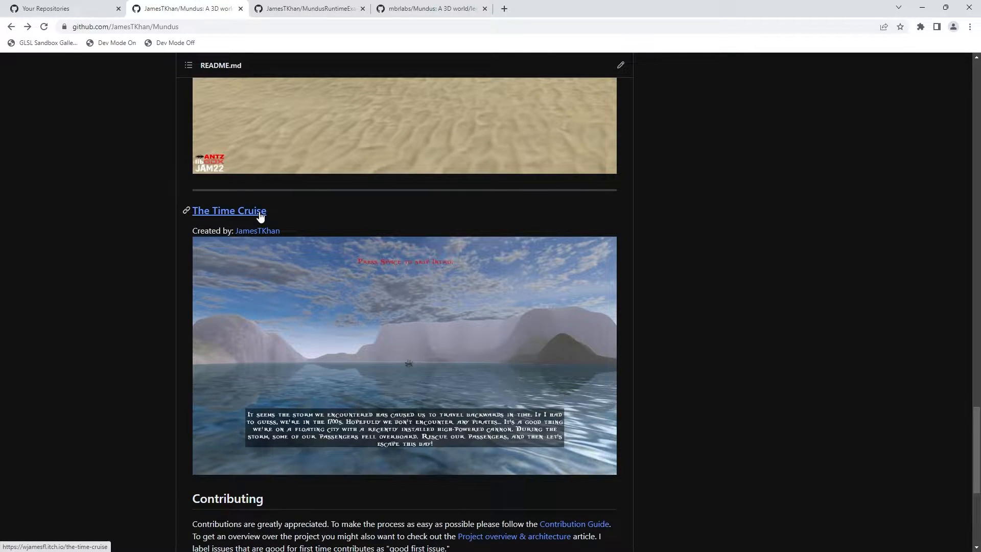
scroll(335, 322, "up", 10)
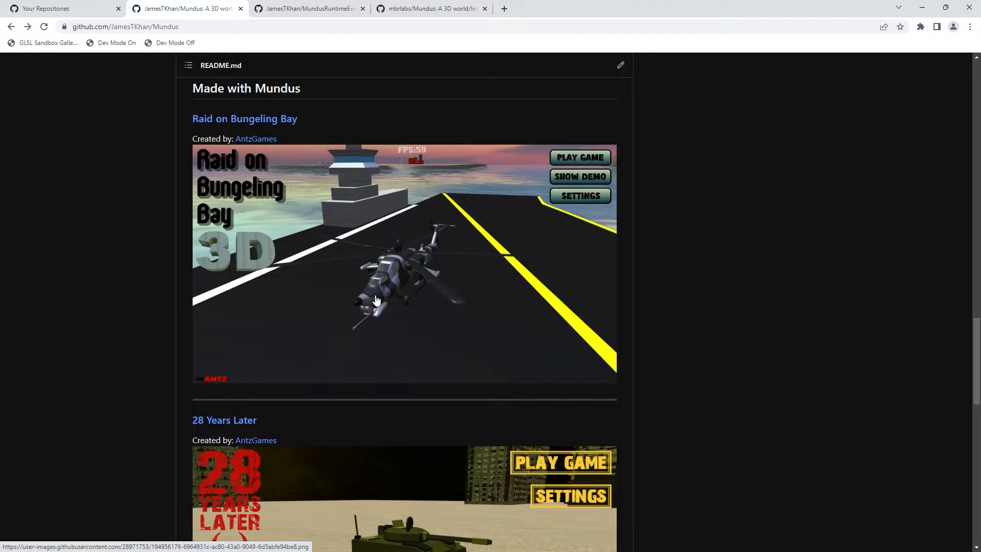
scroll(376, 300, "down", 11)
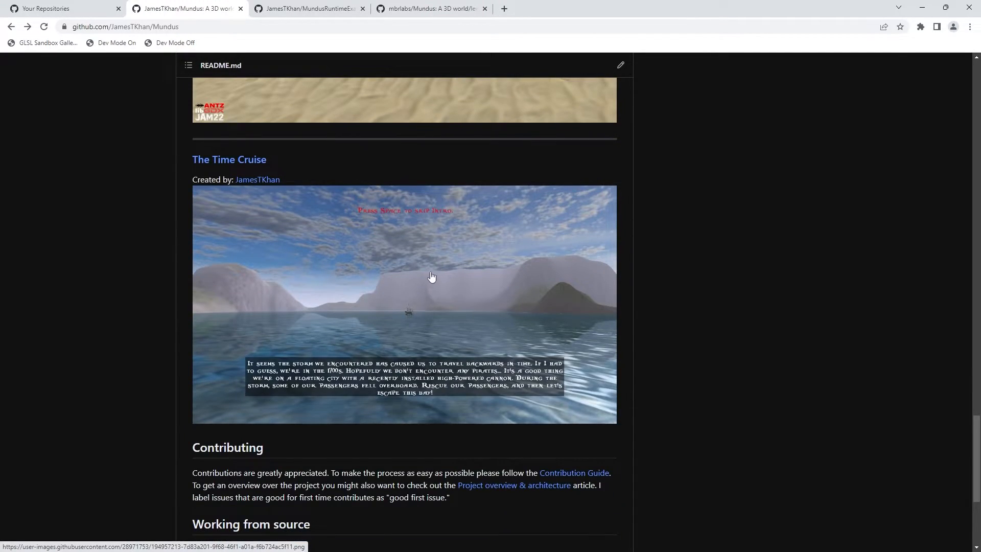
scroll(431, 279, "up", 3)
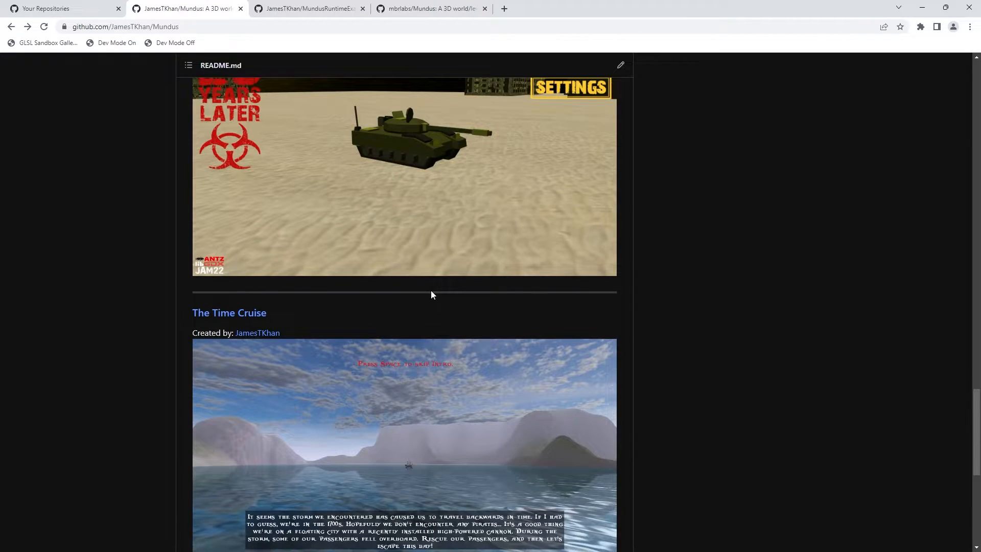
scroll(409, 296, "down", 2)
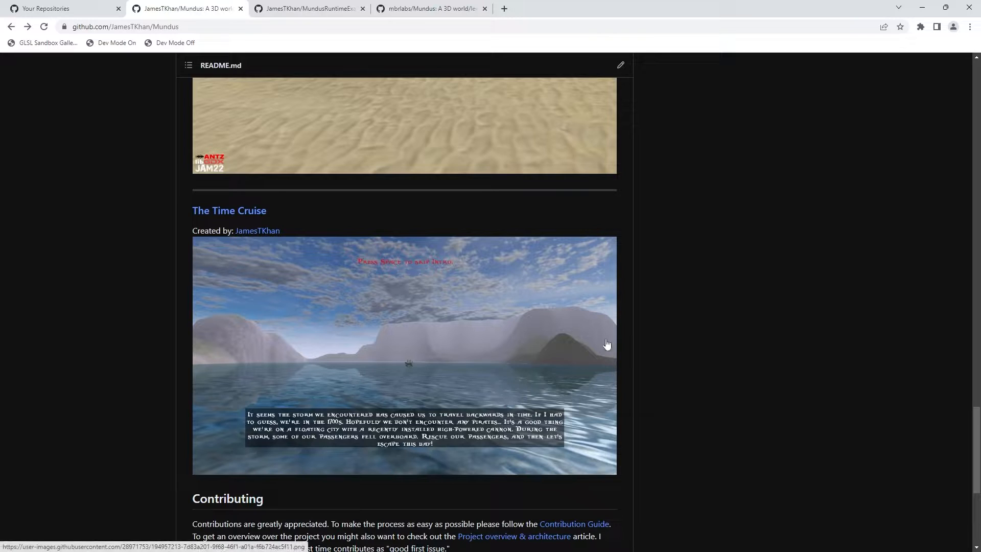
scroll(569, 340, "down", 2)
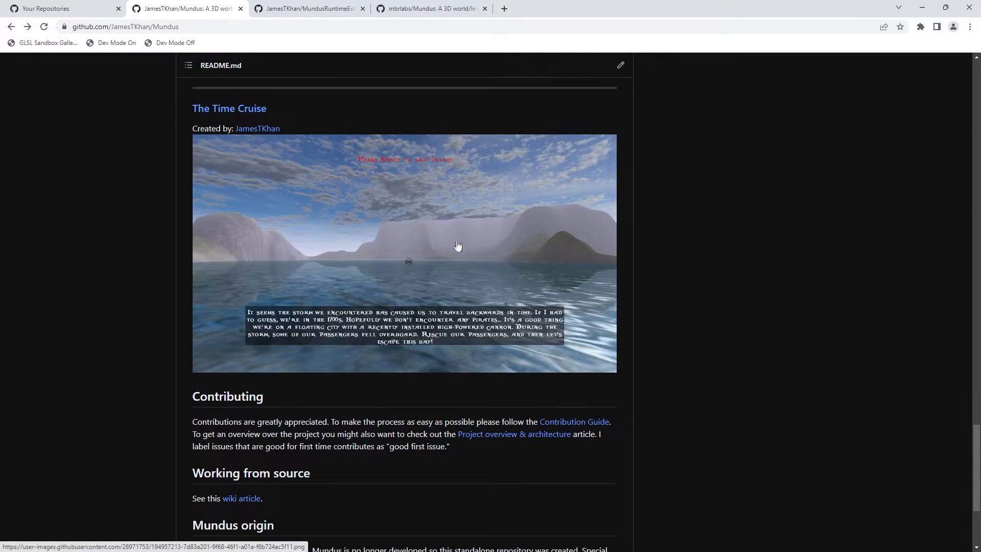
Read the README's Contributing section, highlighting its paragraph and clearing the highlight.
scroll(130, 268, "down", 3)
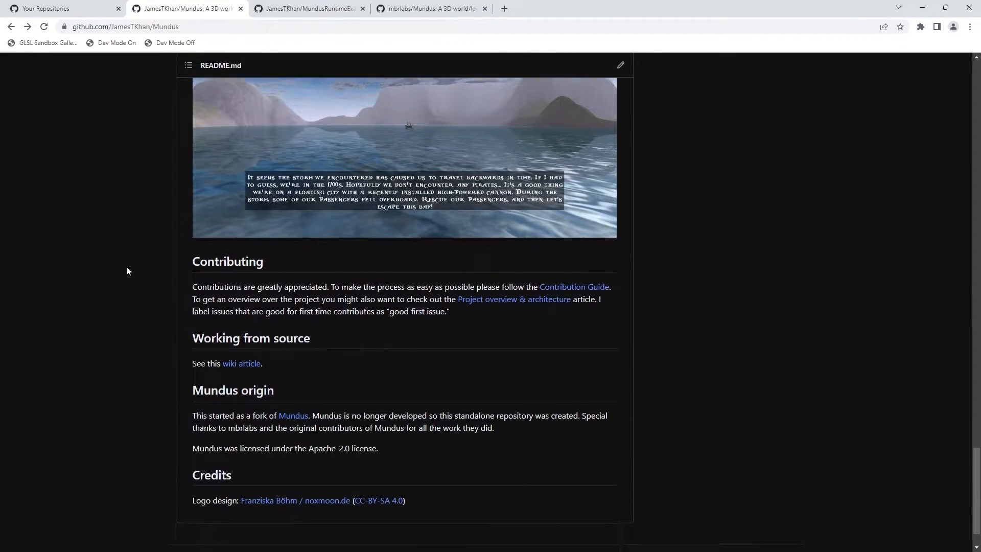
left_click_drag(454, 295, 193, 269)
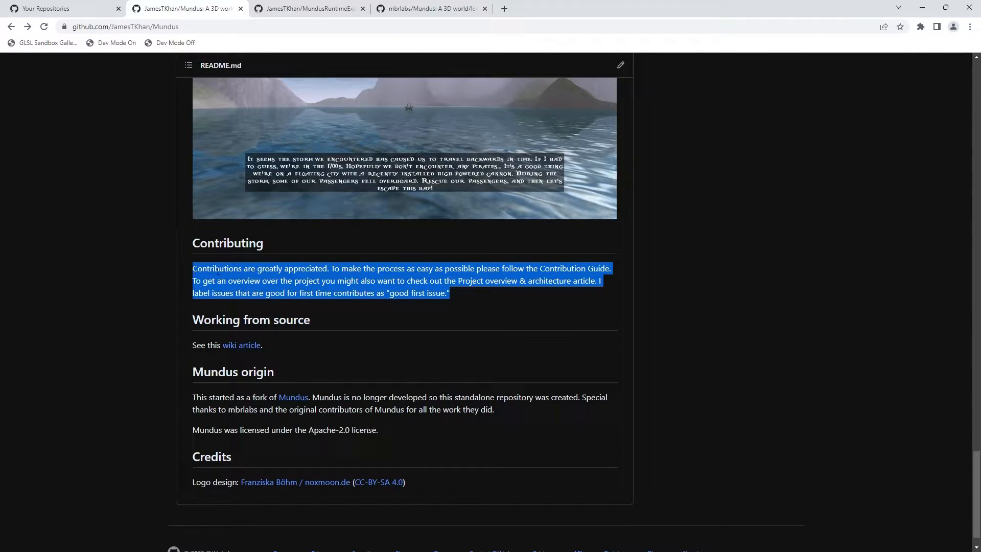
double_click(219, 269)
left_click(479, 299)
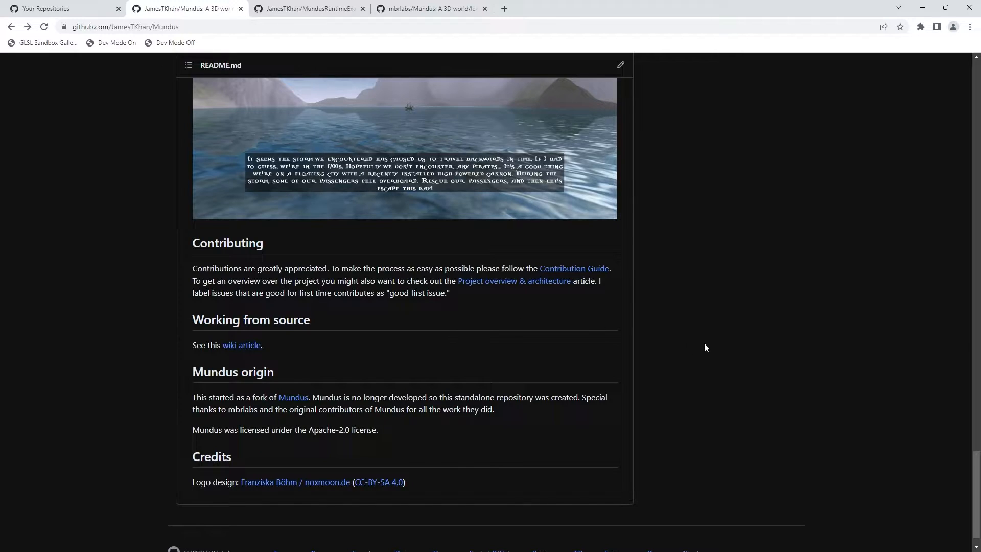
View the open issues of the standalone Mundus repository.
scroll(705, 346, "up", 20)
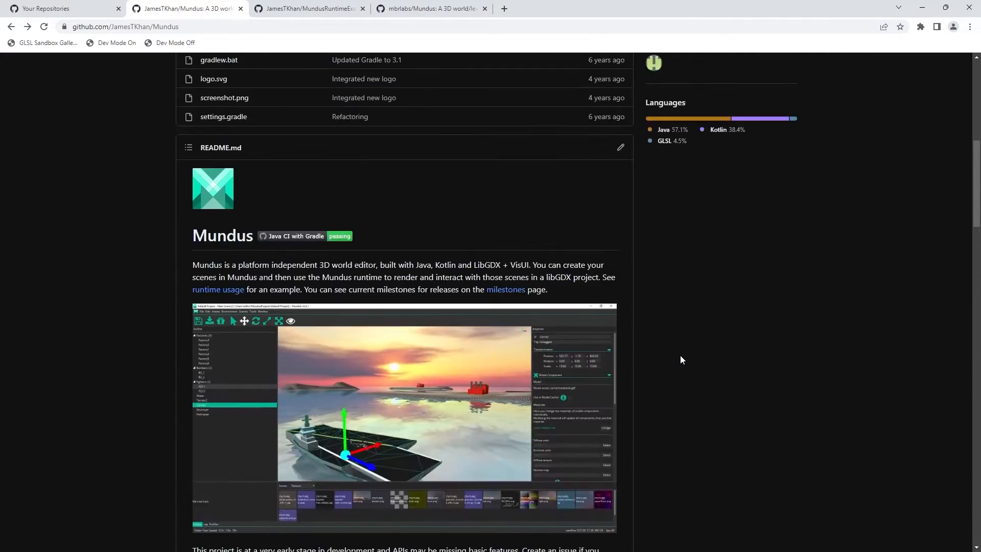
scroll(613, 347, "up", 10)
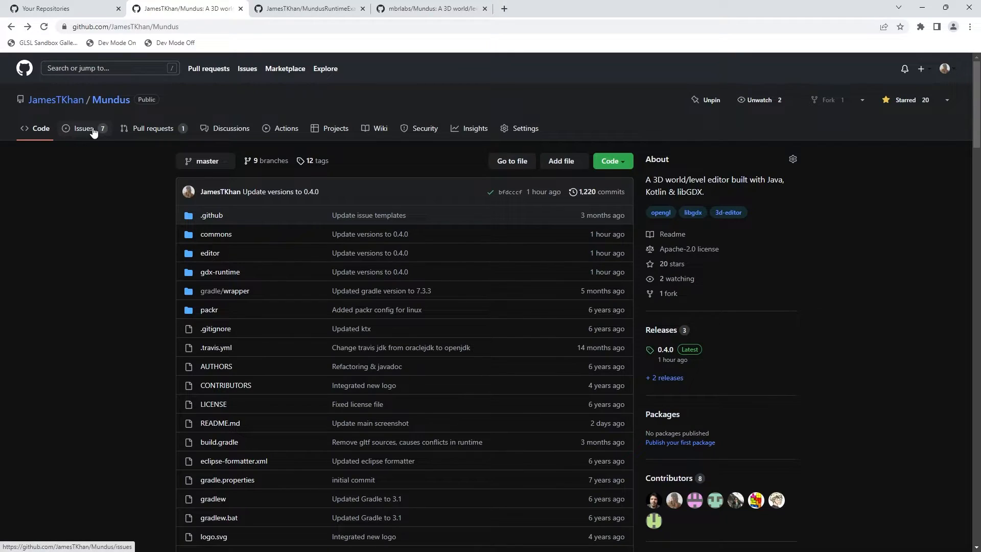
left_click(84, 129)
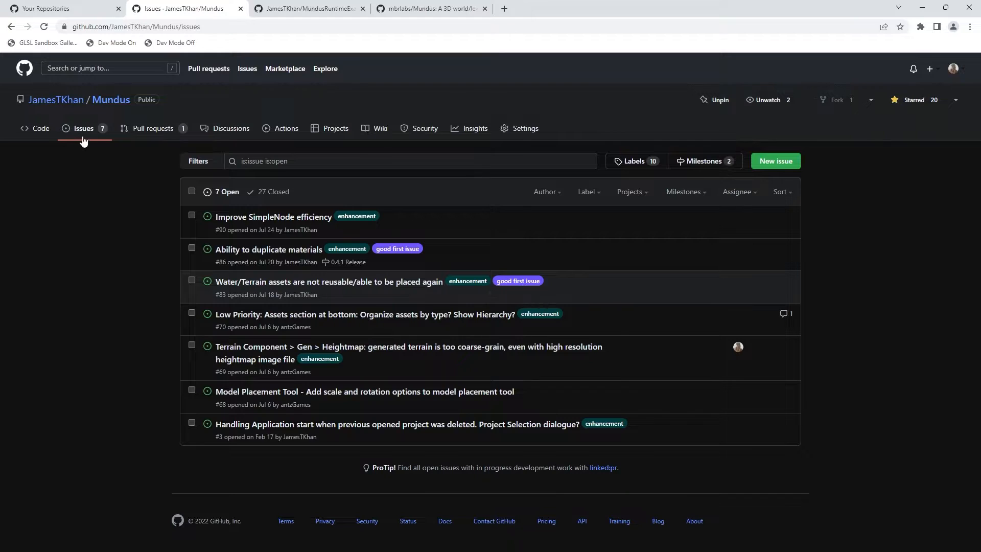
Return to the repository's main page and open its 0.4.0 release.
left_click(31, 131)
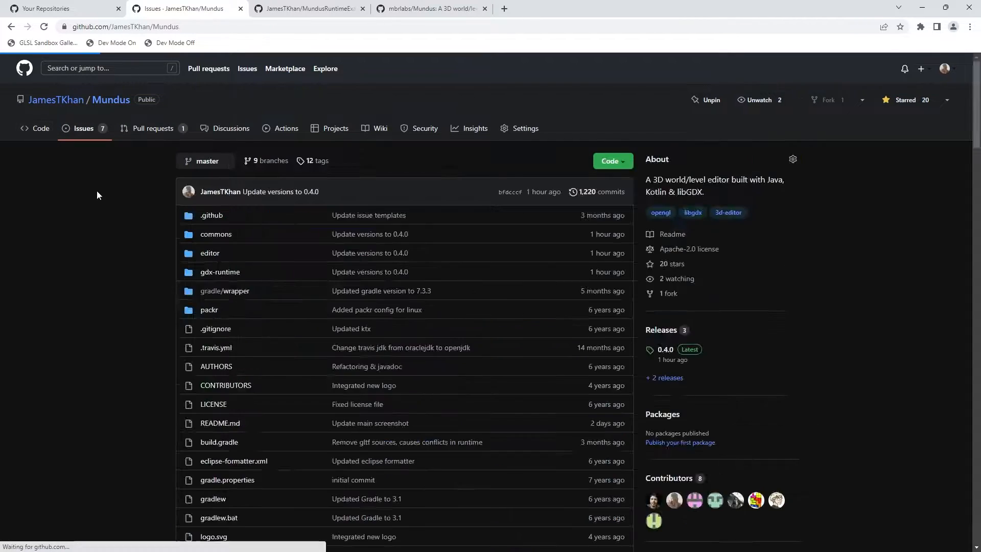
left_click(665, 350)
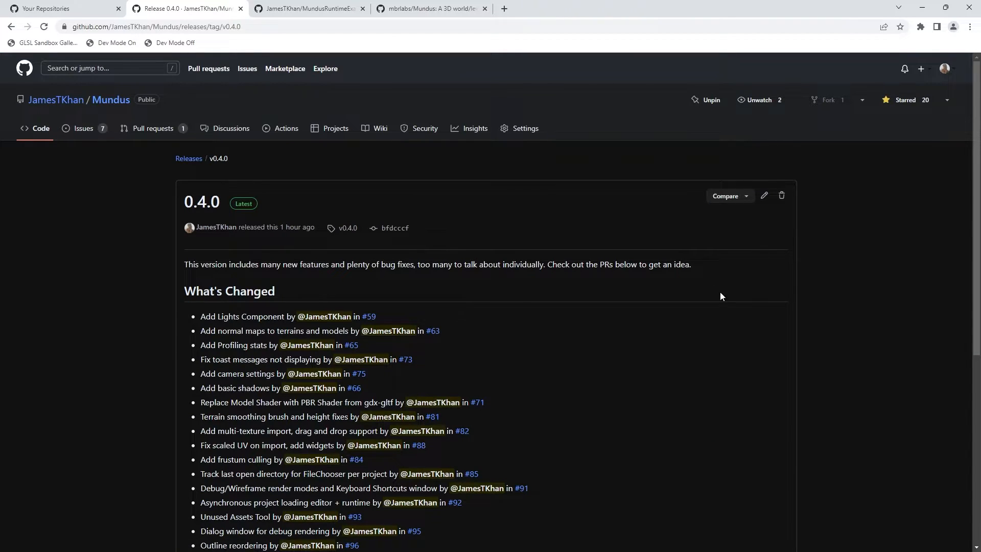
Leave the release page, switch to the Mundus project in IntelliJ IDEA and run its Main configuration.
scroll(559, 311, "down", 1)
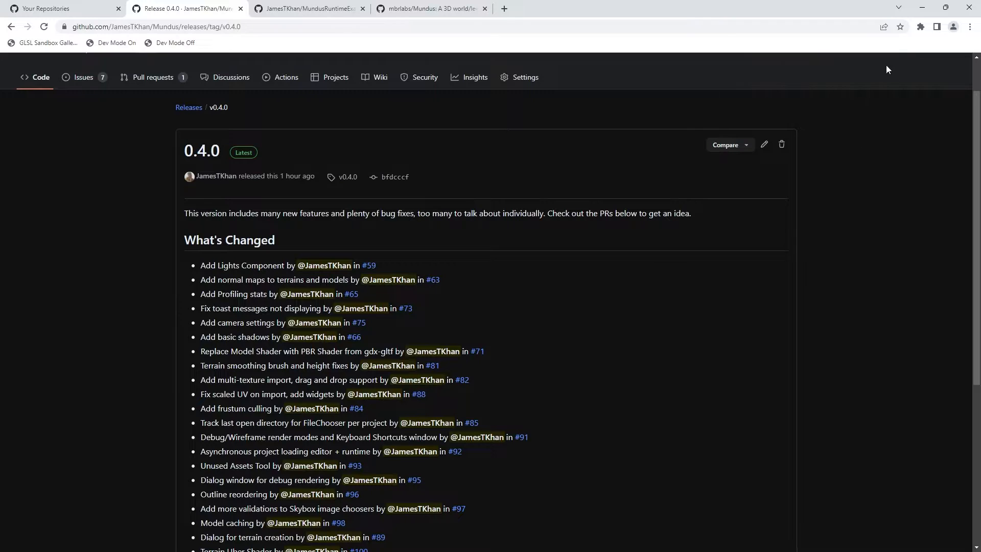
left_click(922, 9)
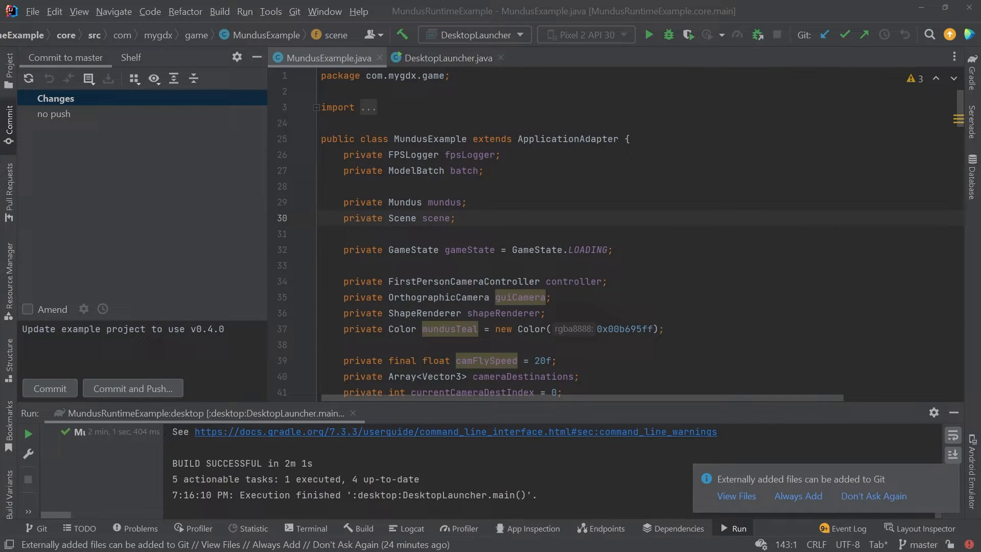
key("alt+Tab")
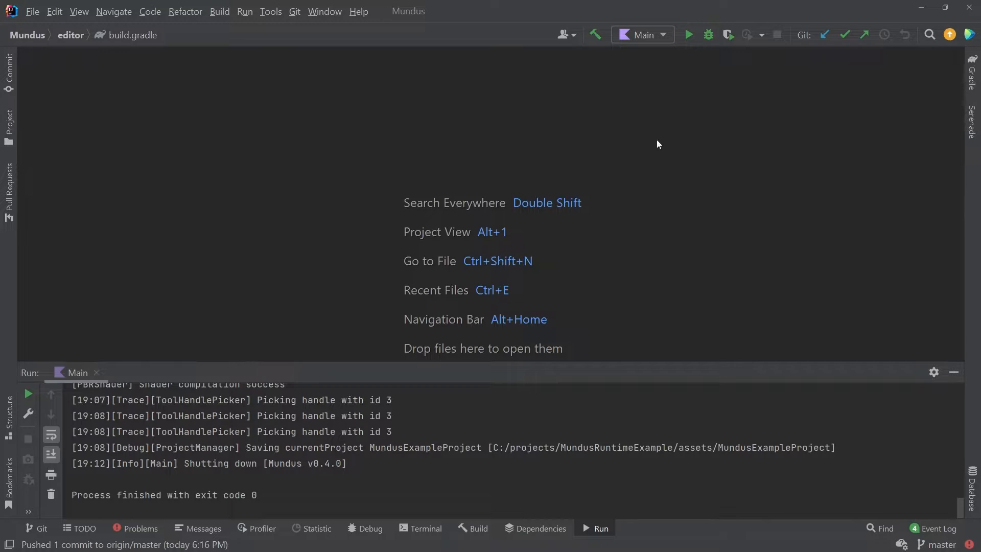
left_click(689, 34)
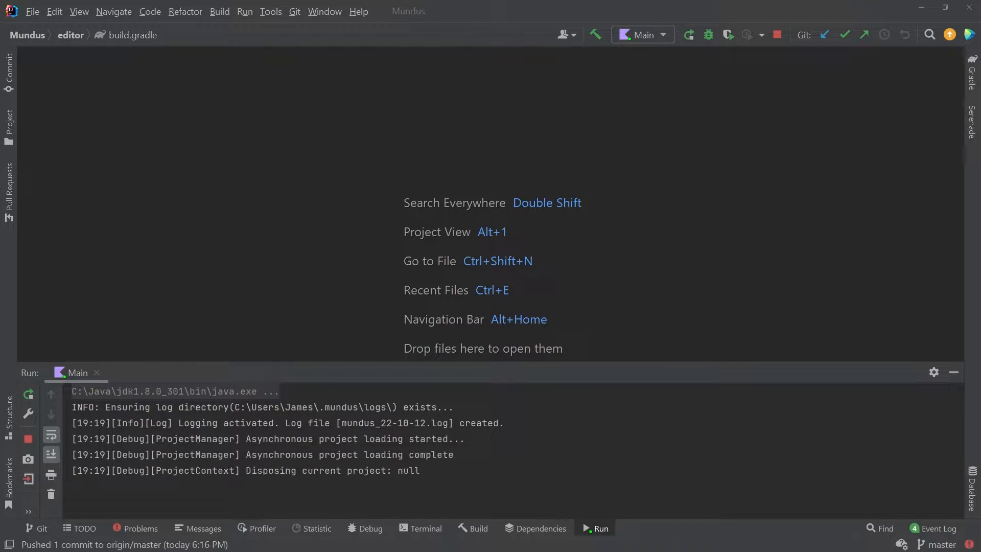
Switch back to the browser, view the downloadable assets of the Mundus 0.4.0 release, and return to the repository's main page.
key("alt+Tab")
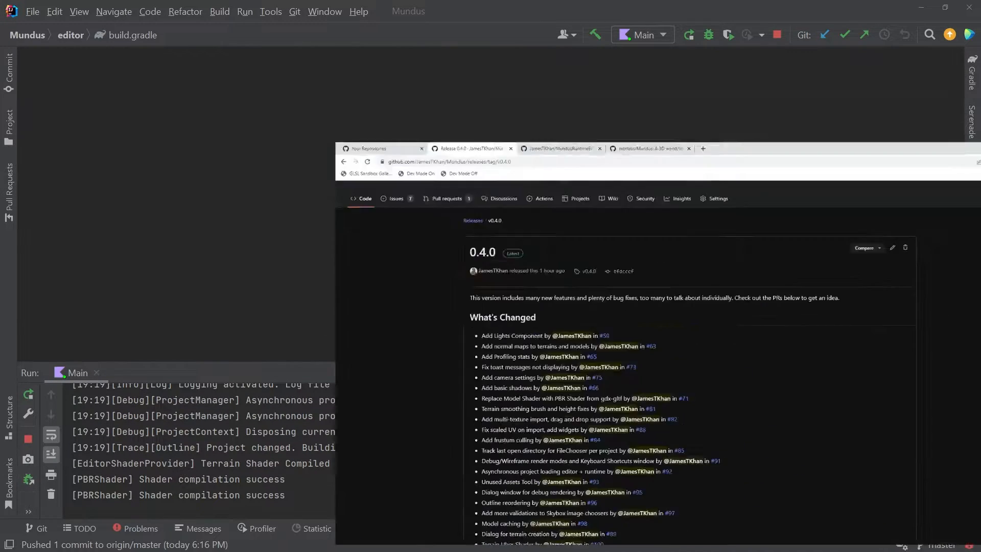
scroll(127, 164, "up", 1)
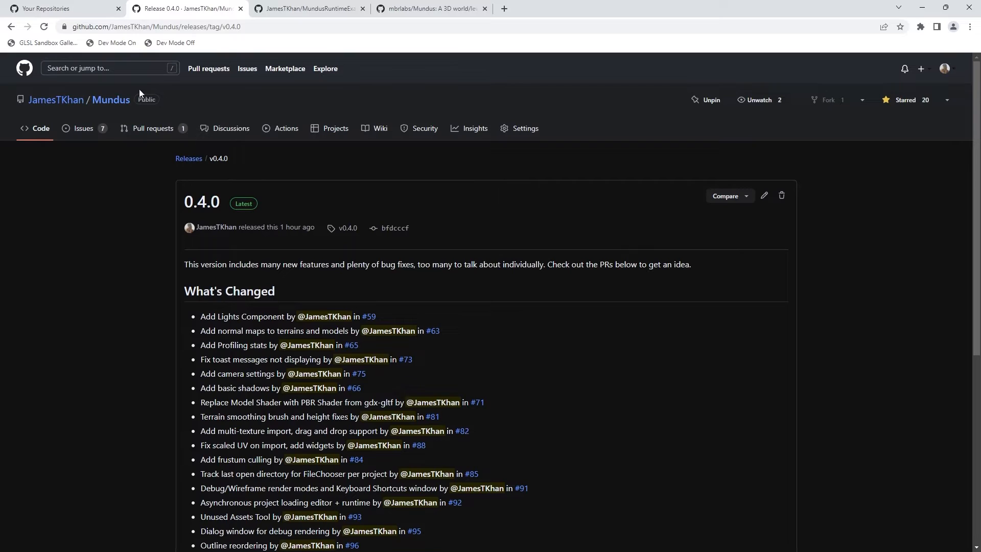
left_click(109, 99)
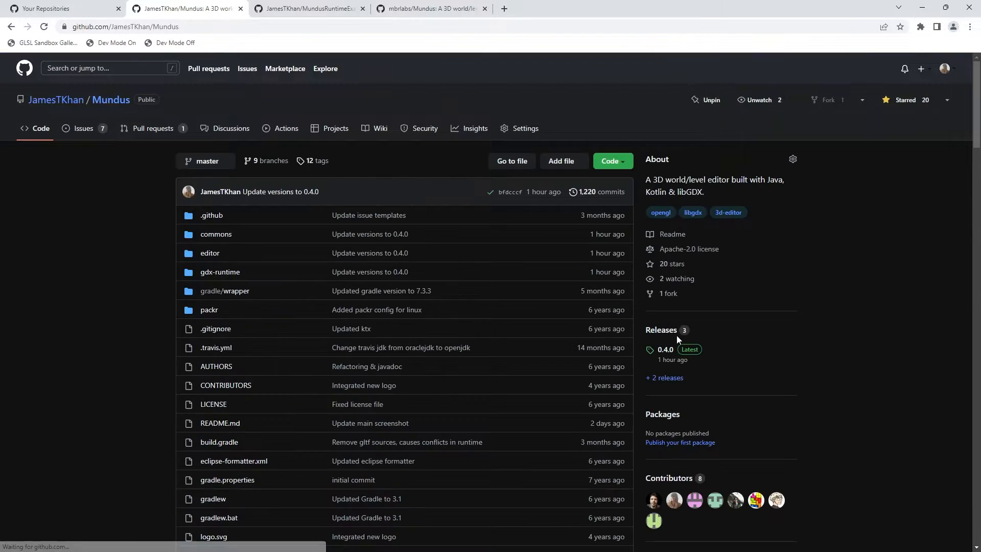
left_click(664, 354)
scroll(326, 331, "down", 7)
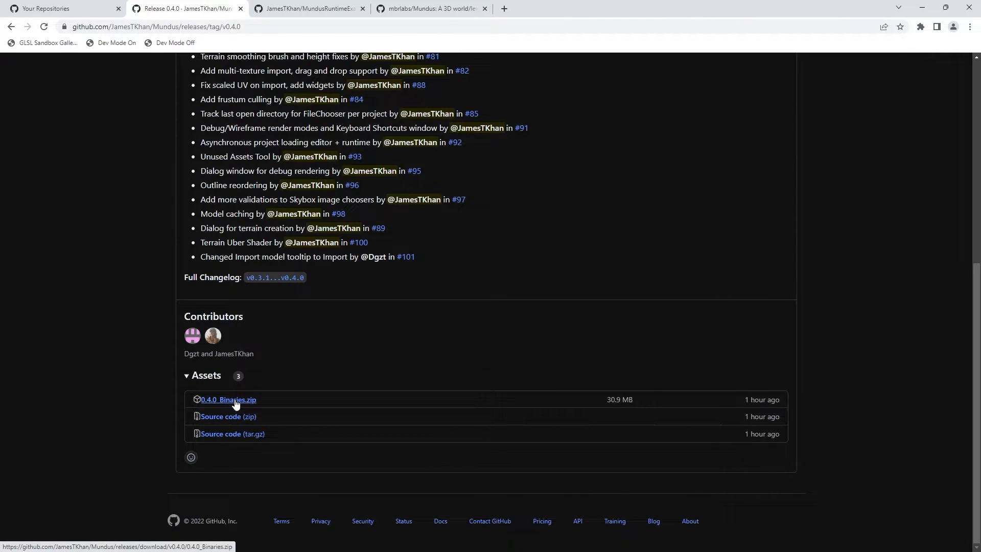
scroll(301, 360, "up", 6)
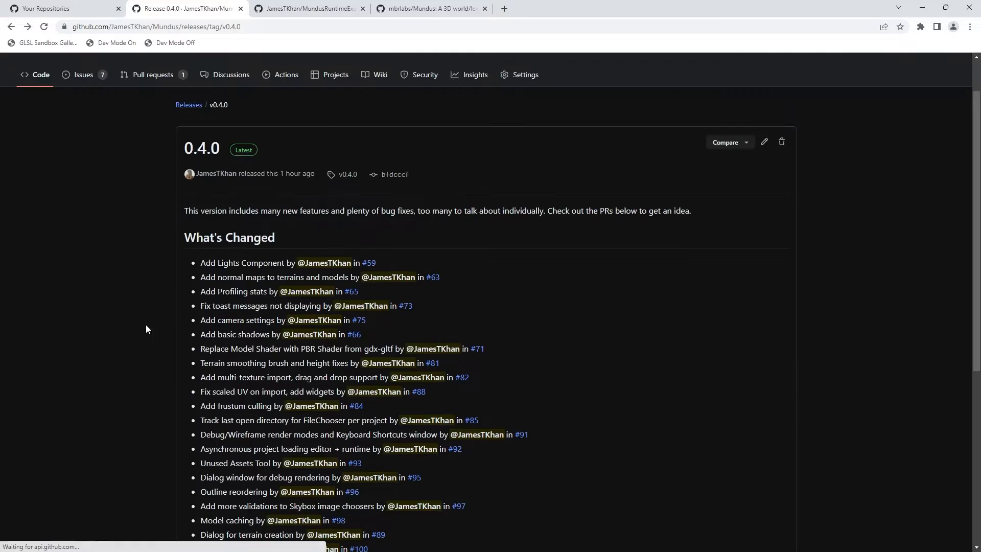
key("alt+Left")
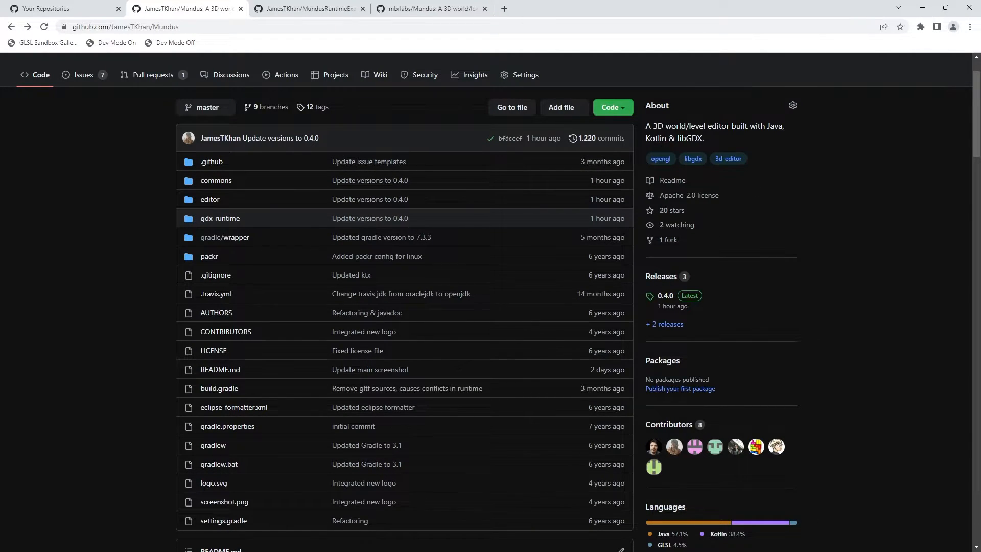
Open the MundusRuntimeExample repository from the Mundus owner's list of repositories.
left_click_drag(980, 199, 327, 2)
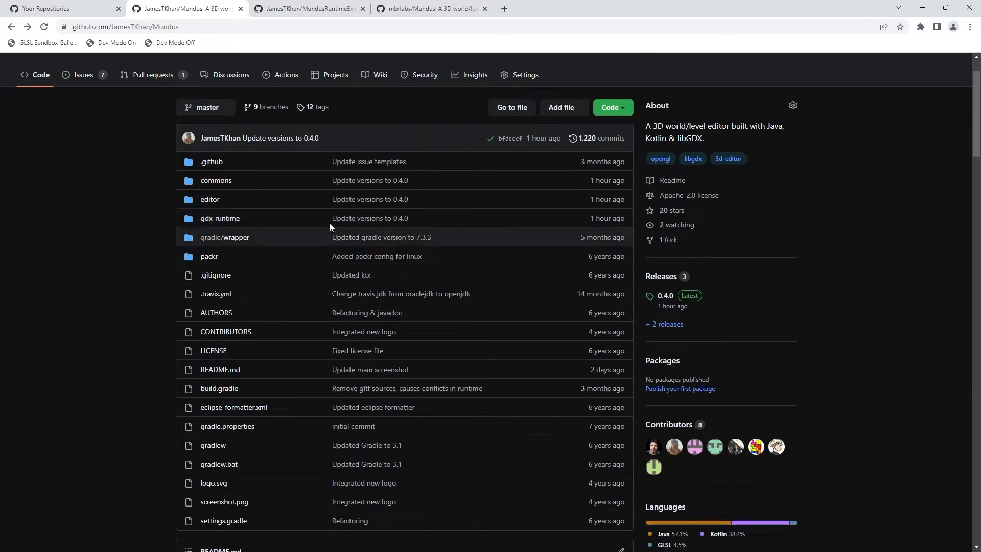
scroll(158, 188, "up", 1)
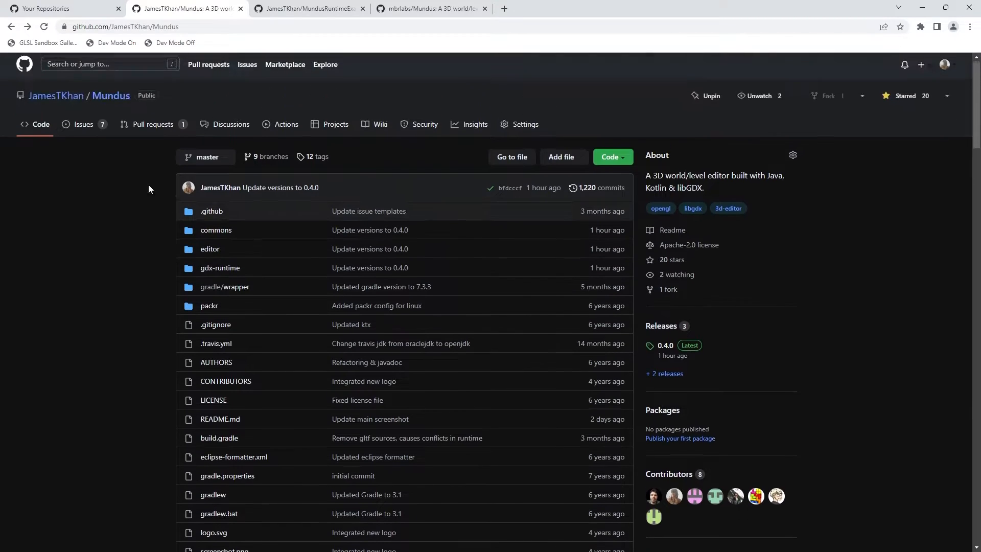
left_click(72, 101)
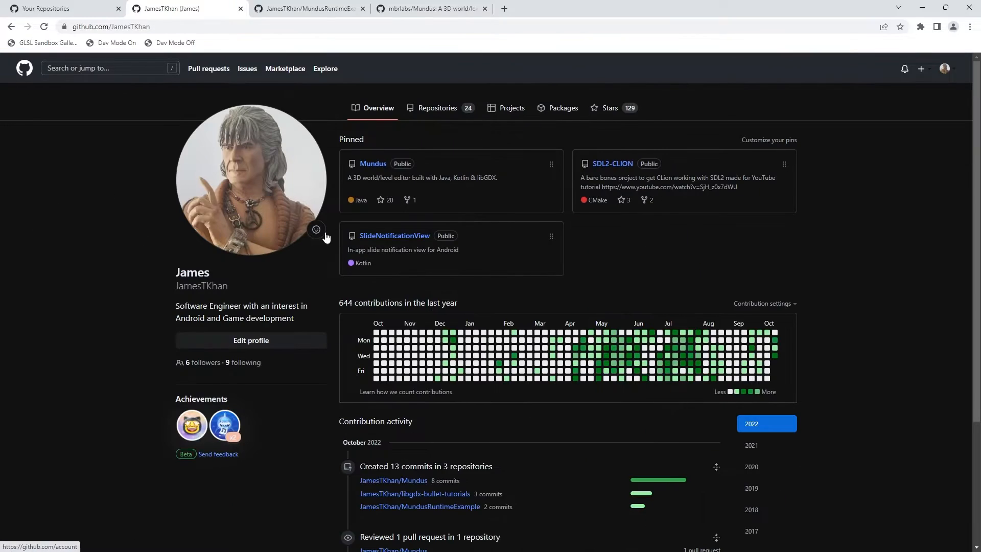
left_click(440, 108)
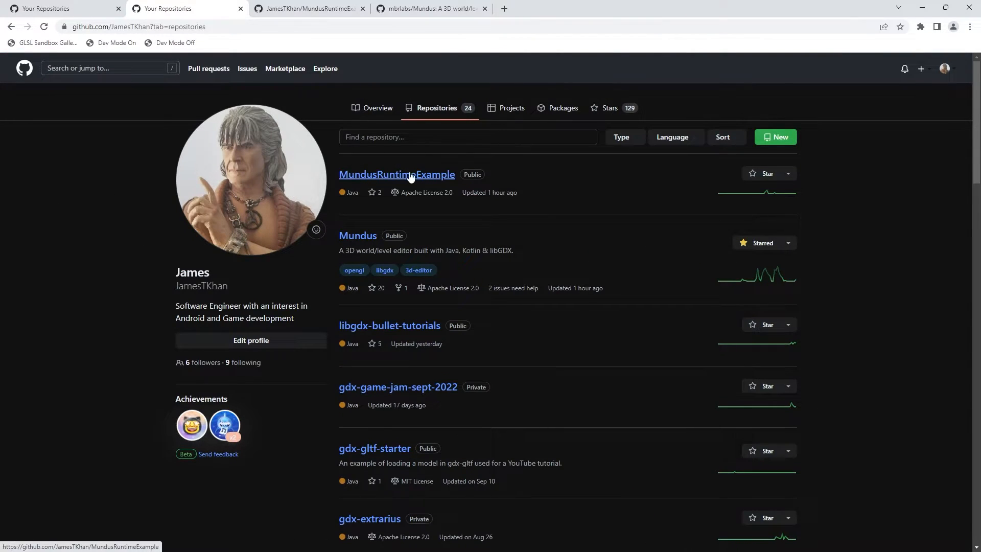
left_click(435, 175)
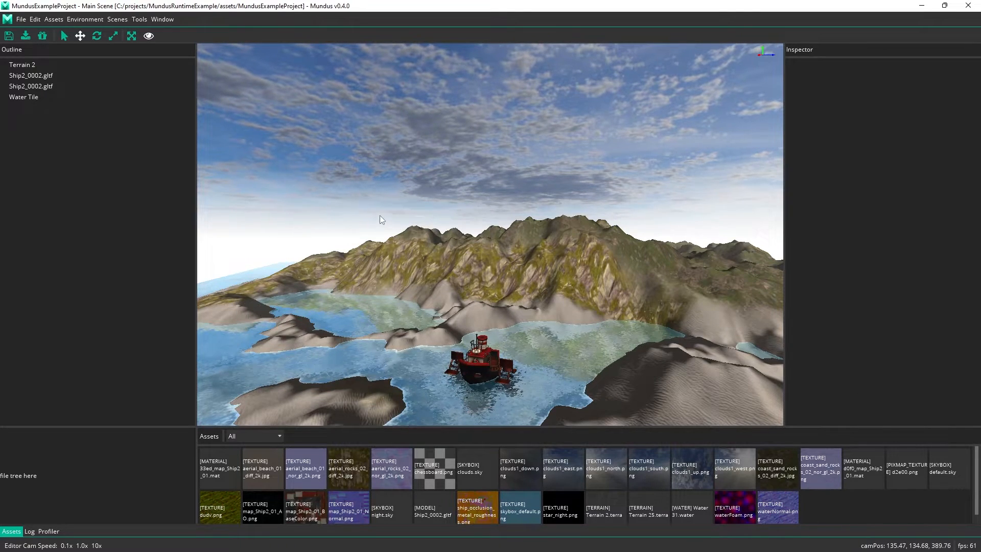
In the Mundus editor, import the mesh Alien Slime original.gltf from D:/Models/slime.
middle_click_drag(391, 227, 486, 231)
key("a")
key("w")
key("d")
key("q")
left_click(25, 35)
left_click(44, 47)
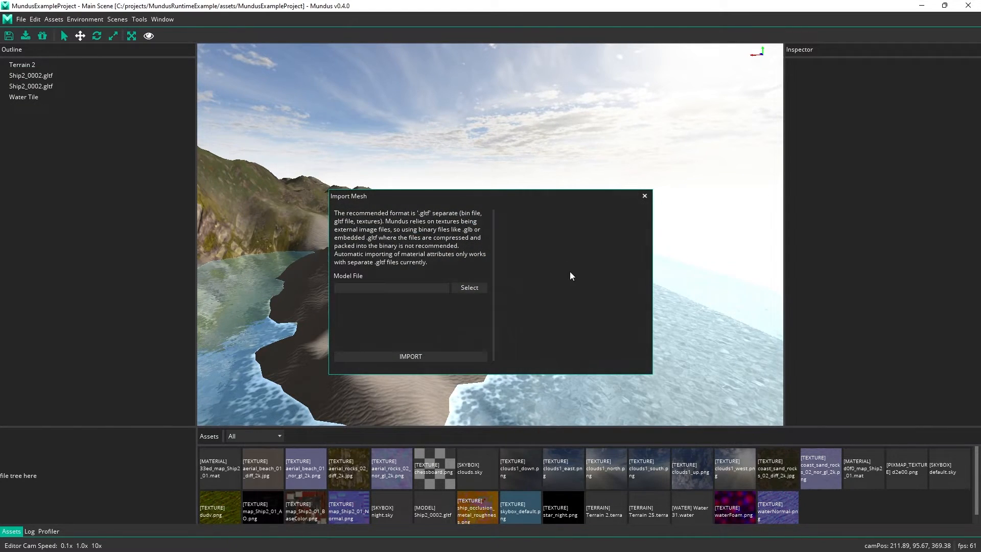
left_click(465, 288)
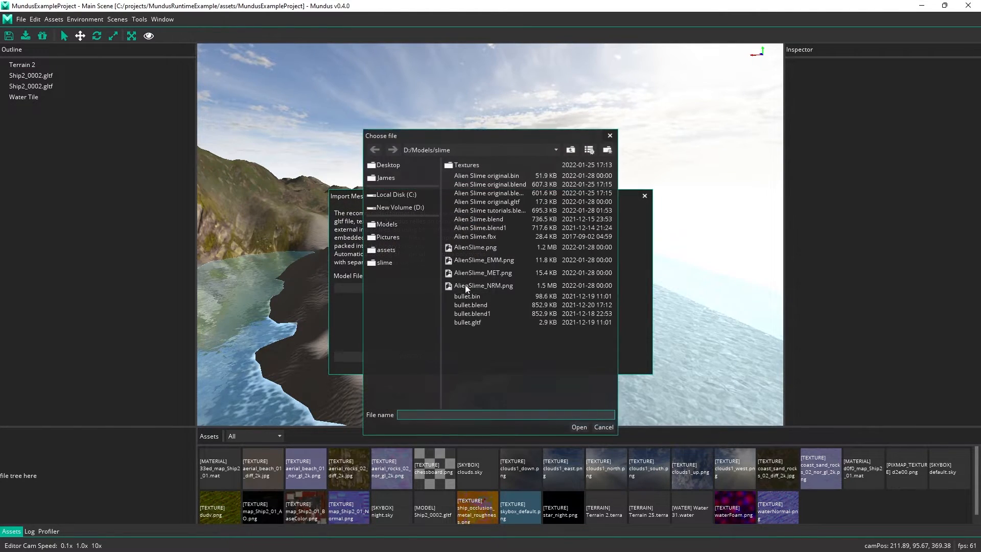
left_click(508, 204)
left_click(578, 427)
left_click(449, 358)
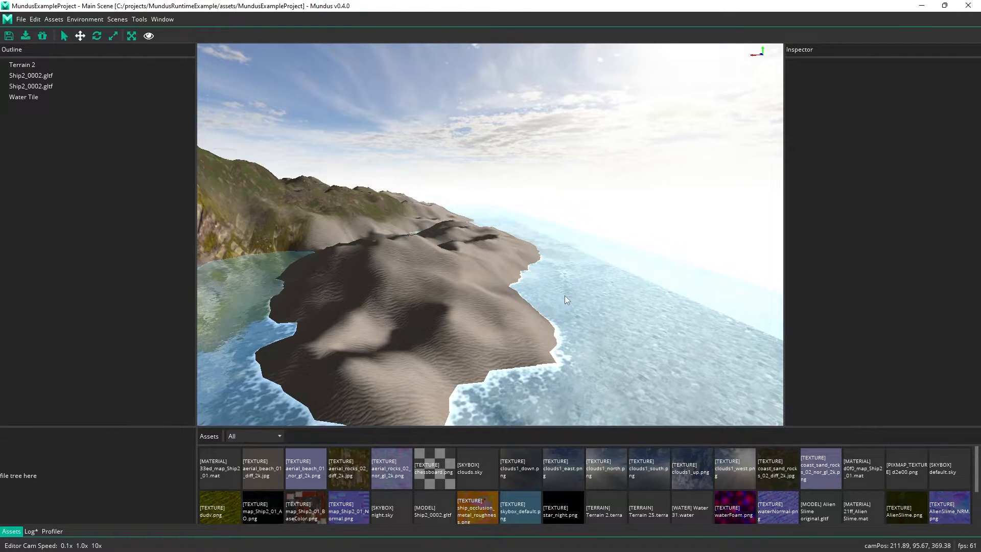
Enlarge the assets area and filter its assets by Model.
key("w")
middle_click_drag(532, 228, 534, 274)
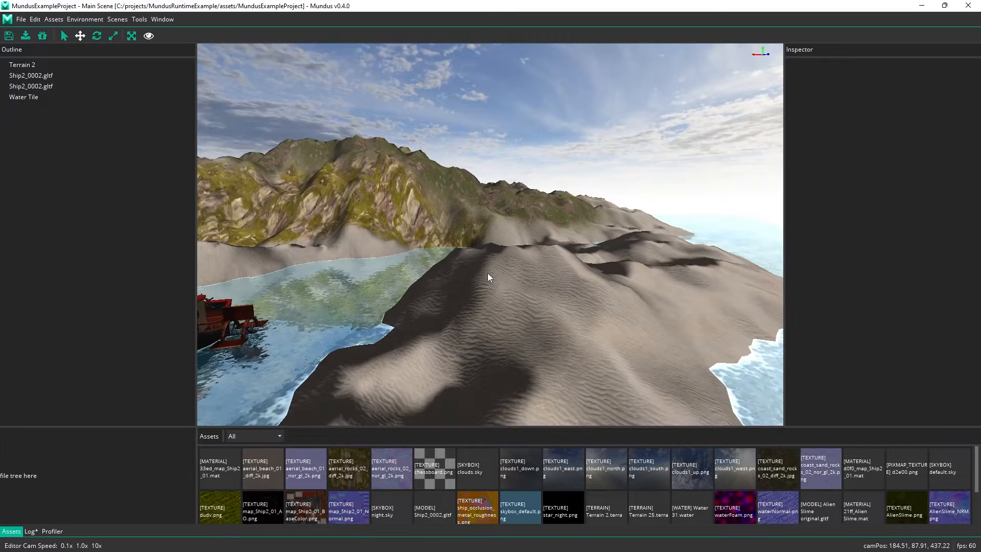
key("a")
middle_click_drag(498, 280, 537, 277)
key("w")
key("w")
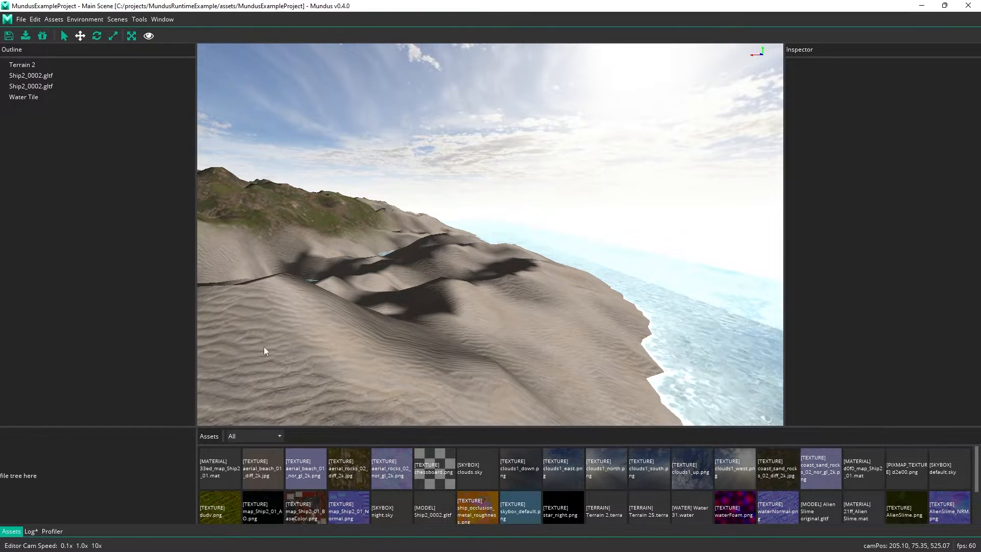
left_click_drag(385, 435, 306, 373)
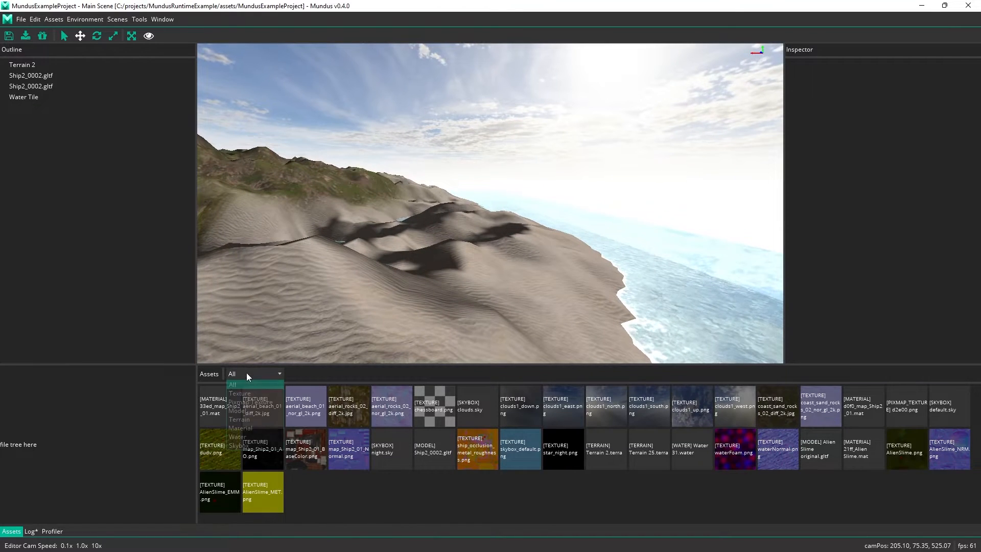
left_click(246, 373)
left_click(253, 412)
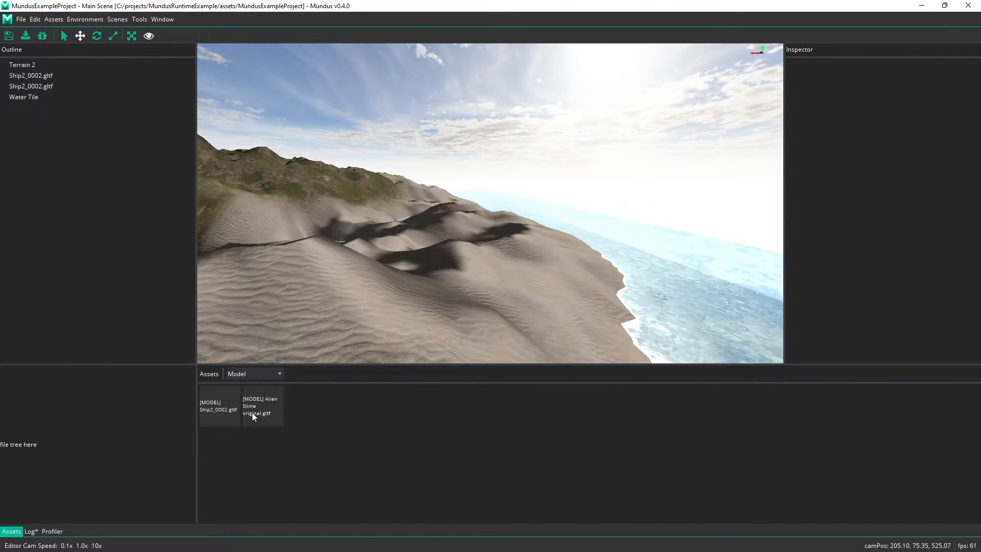
Place the Alien Slime original.gltf model on the sandy terrain near the shore with the model placement tool.
left_click(259, 406)
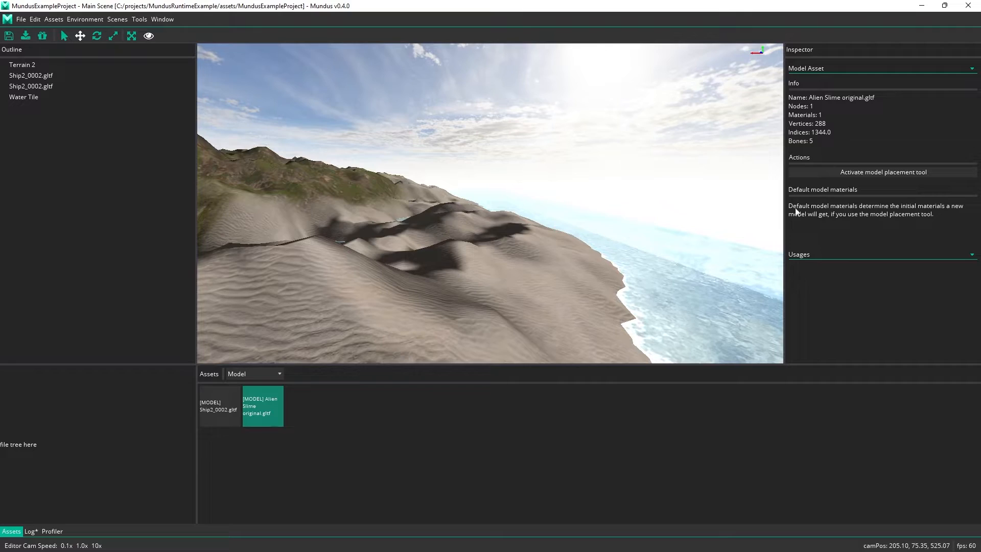
left_click(865, 173)
key("w")
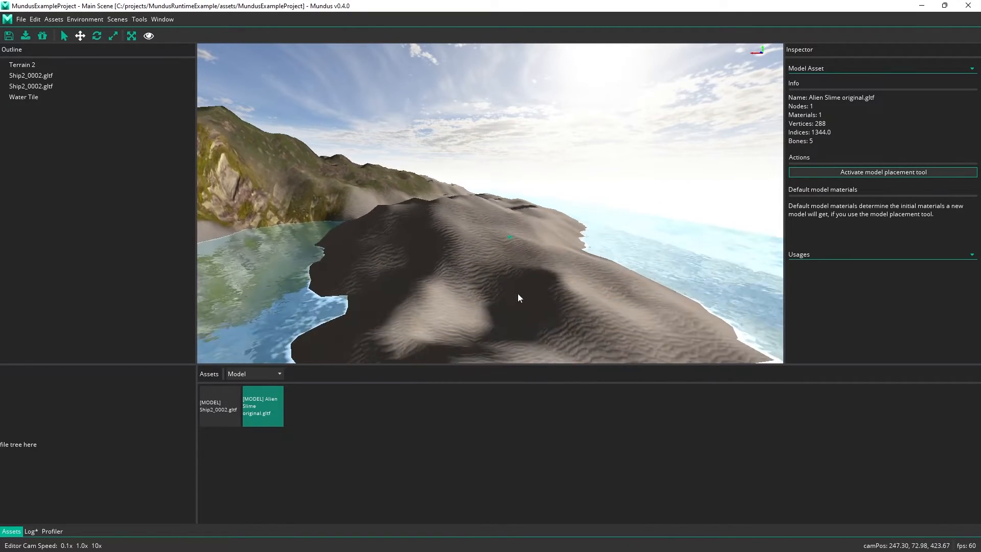
left_click(514, 301)
key("w")
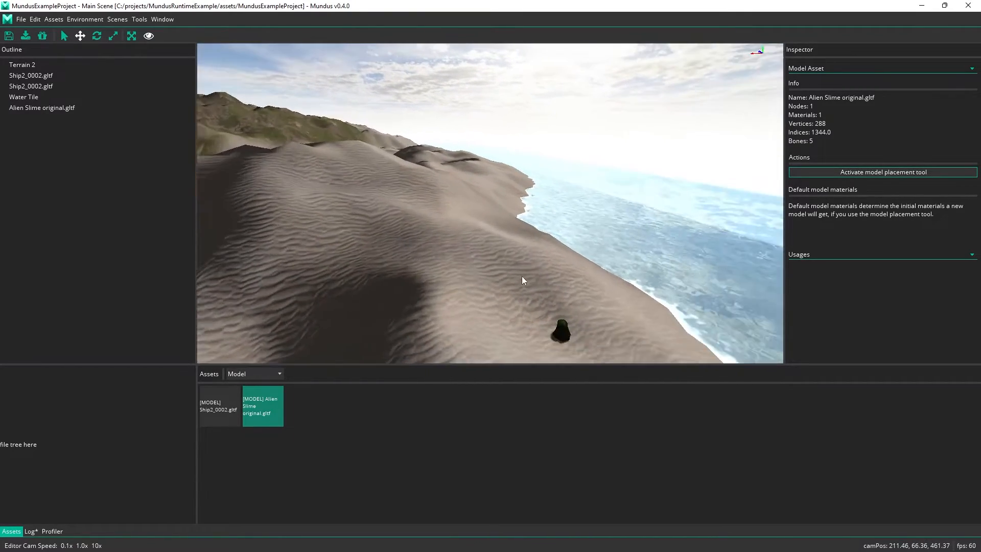
Set the scene's ambient light intensity to 0.5.
middle_click_drag(522, 277, 719, 285)
key("w")
key("w")
key("s")
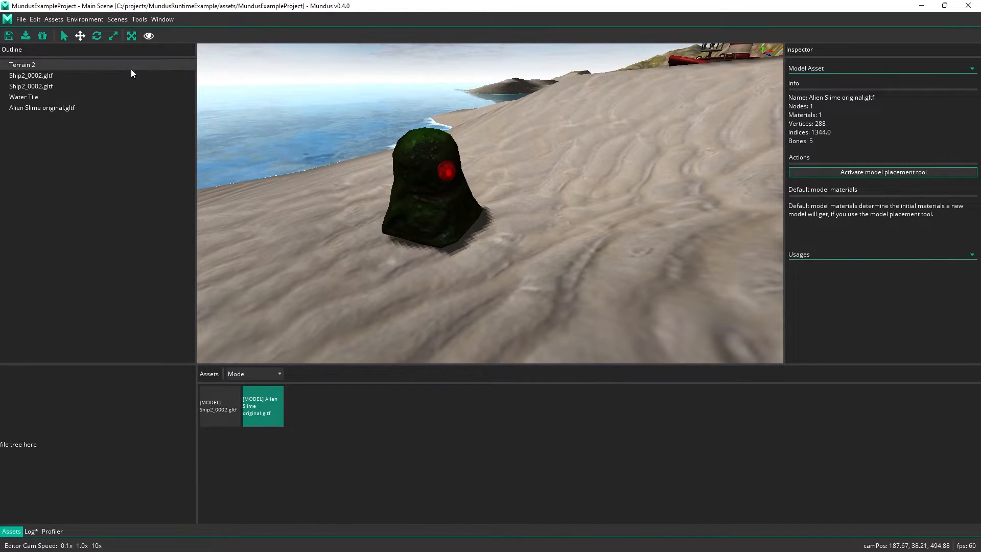
left_click(126, 23)
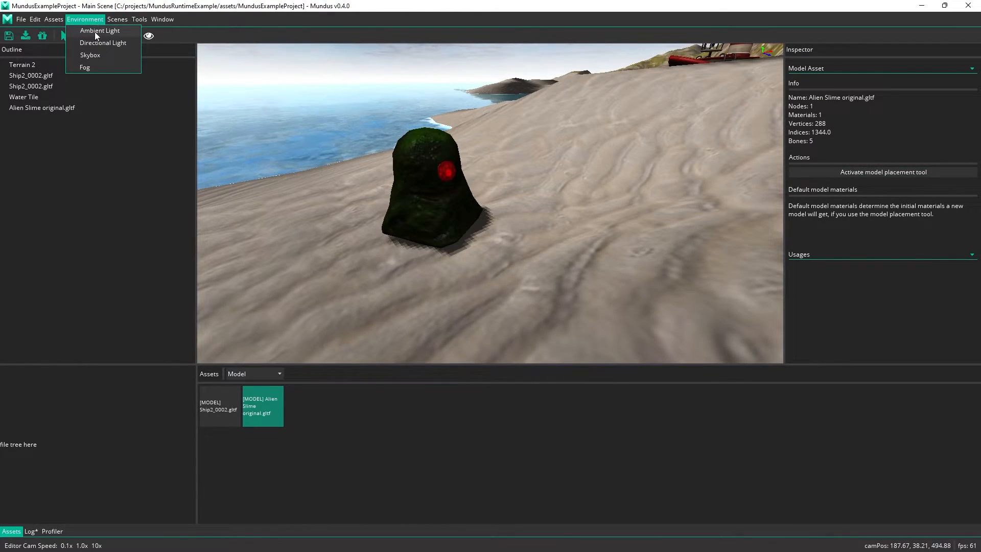
left_click(94, 32)
left_click(503, 273)
key("BackSpace")
type("5")
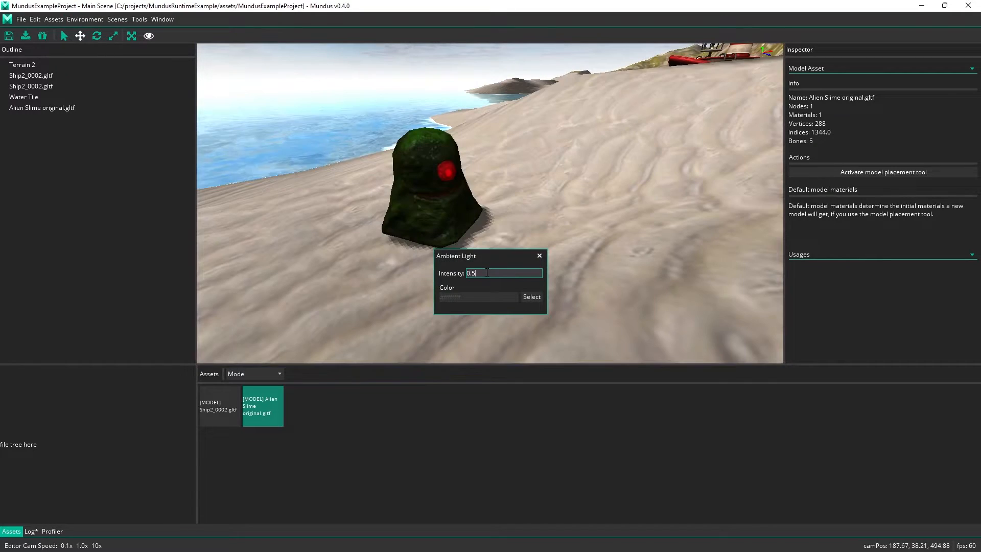
left_click(538, 256)
Select the placed Alien Slime, review its material properties and slightly lower the material's roughness.
left_click(437, 180)
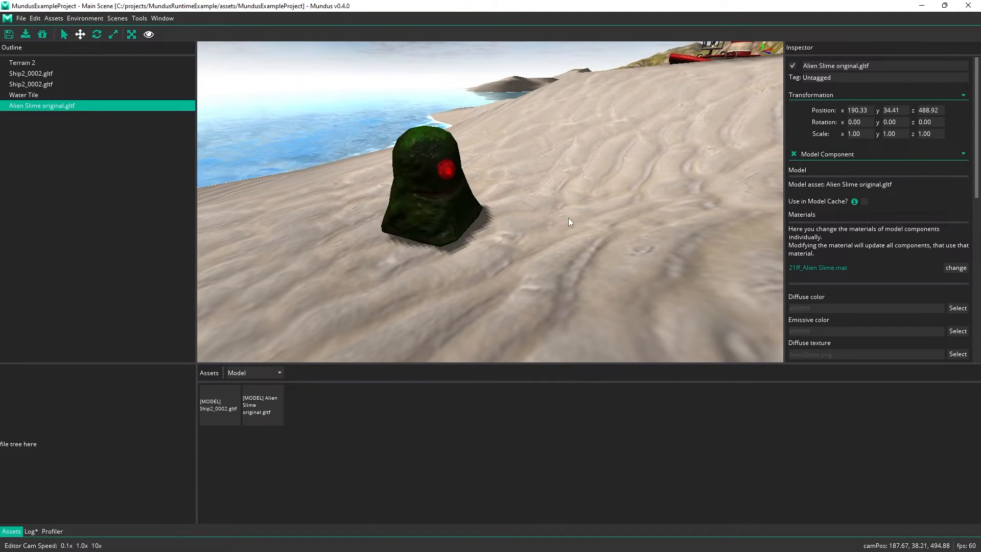
scroll(866, 260, "down", 5)
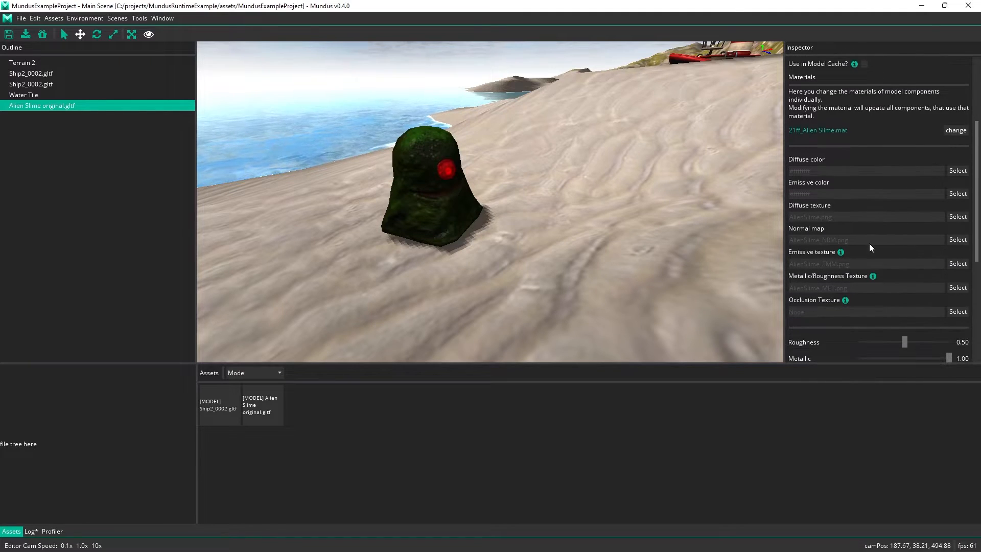
scroll(868, 214, "down", 2)
scroll(855, 185, "up", 8)
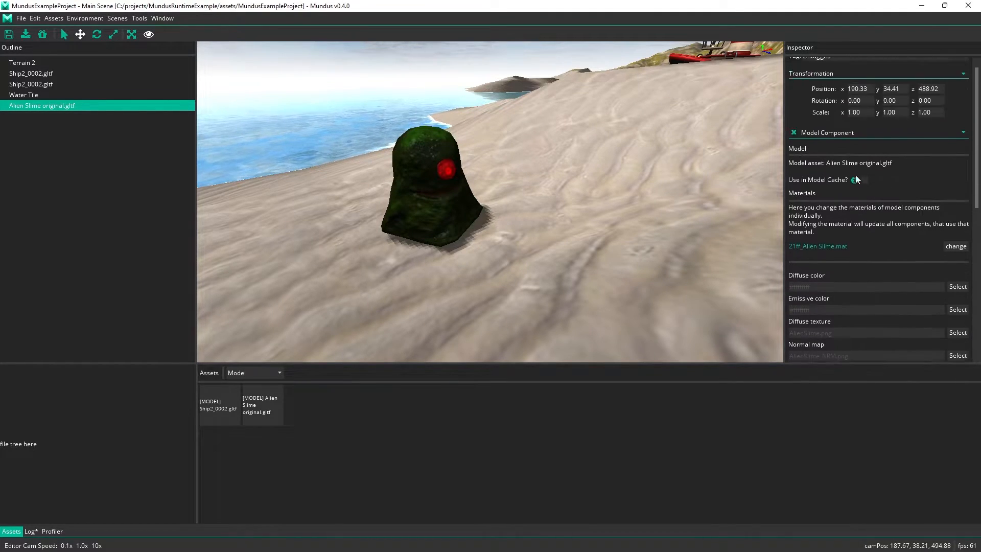
scroll(863, 143, "down", 8)
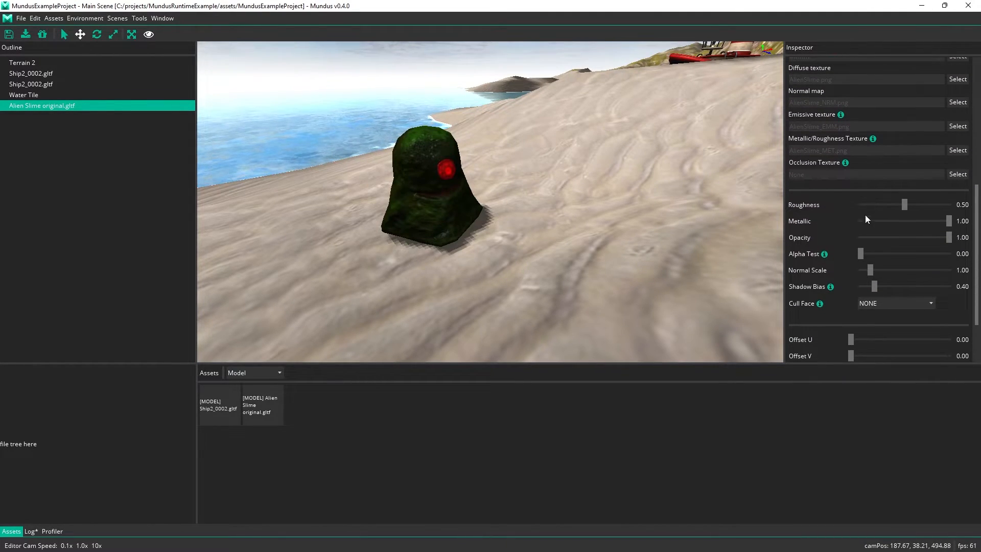
mouse_move(903, 203)
left_mouse_down()
mouse_move(884, 205)
mouse_move(896, 203)
left_mouse_up()
Try to set the Alien Slime's scale to 2 on the X, Y and Z axes.
scroll(898, 184, "up", 2)
scroll(889, 171, "up", 8)
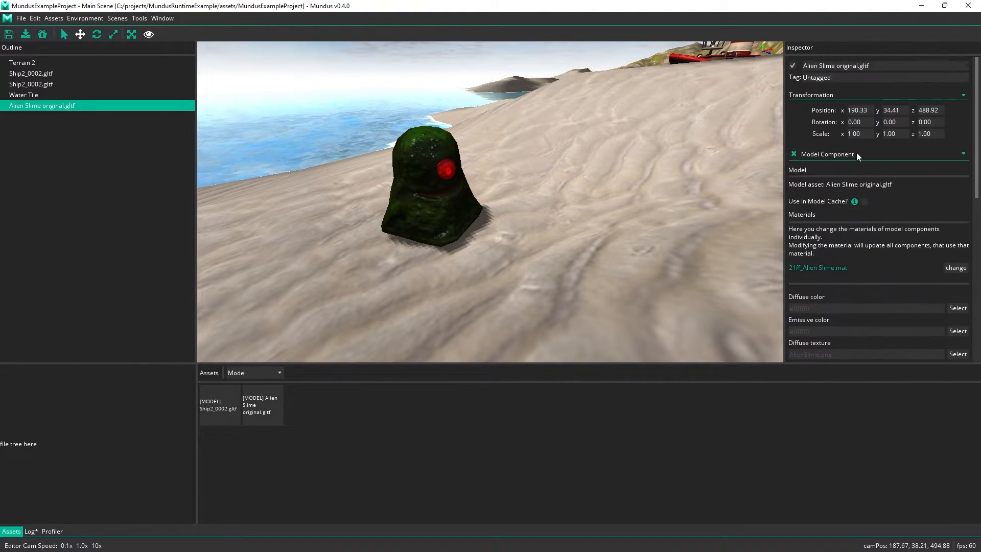
double_click(868, 135)
type("2")
key("Tab")
type("2")
key("Tab")
type("2")
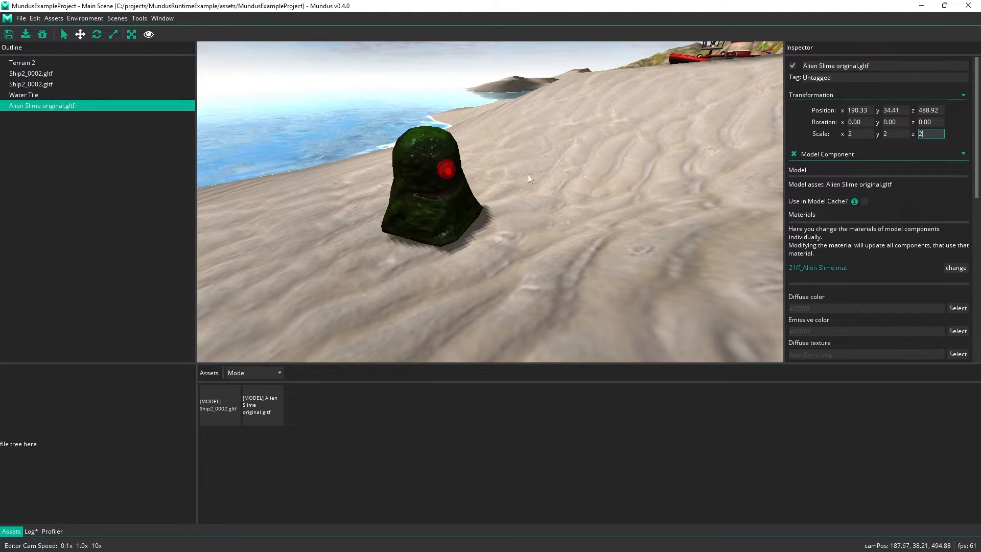
Scale the Alien Slime uniformly to about 1.95 on all axes with the scale tool.
left_click(416, 187)
left_click(113, 34)
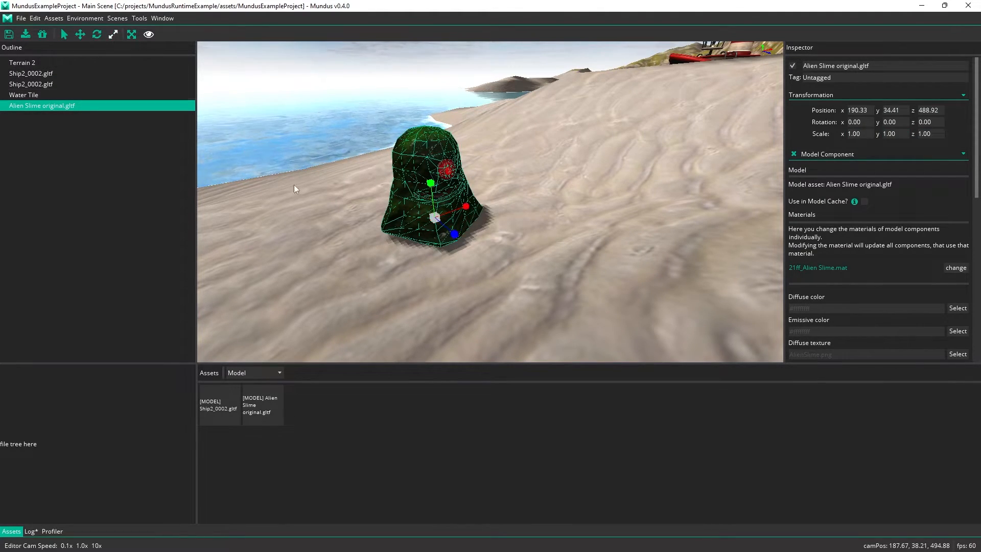
left_click_drag(434, 218, 428, 228)
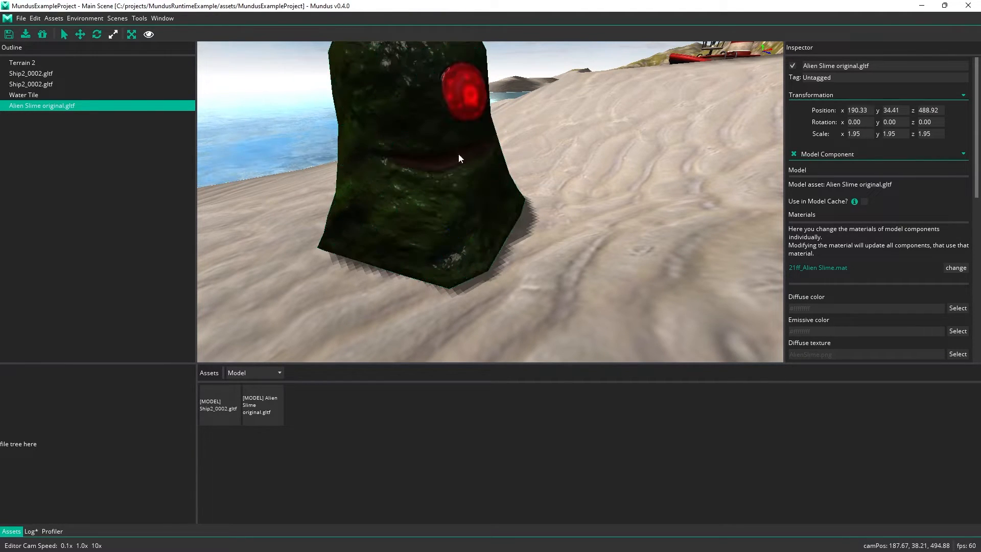
Set the Alien Slime material's roughness to about 0.17 and its normal scale to about 0.59.
scroll(550, 142, "down", 2)
scroll(571, 151, "up", 2)
scroll(746, 226, "down", 1)
scroll(746, 226, "down", 1)
scroll(876, 283, "down", 10)
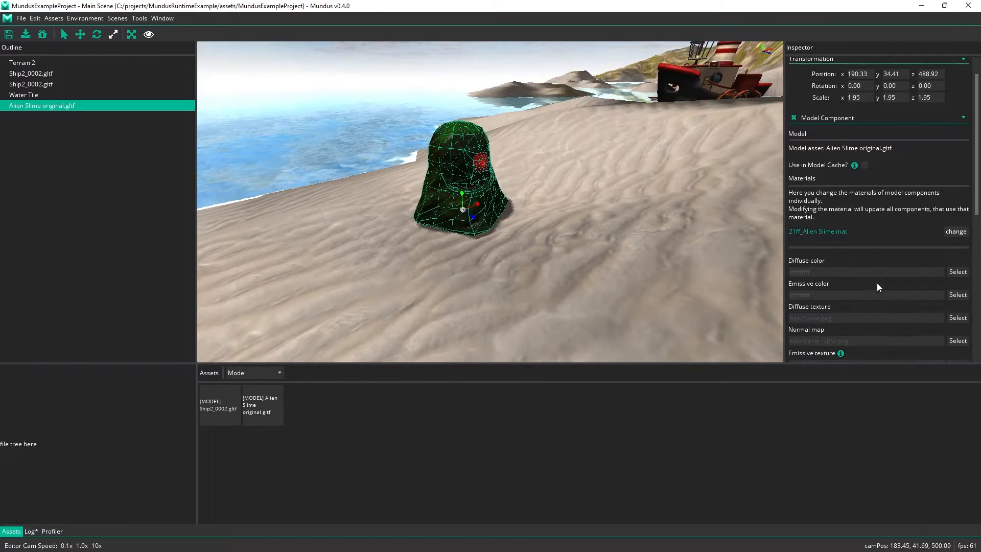
left_click_drag(896, 134, 873, 137)
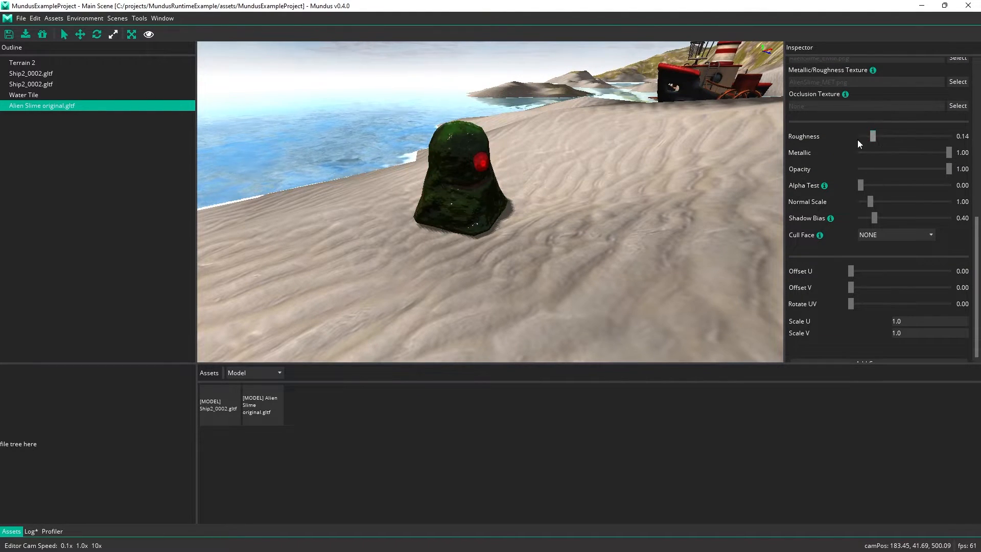
scroll(576, 175, "up", 4)
scroll(563, 183, "down", 3)
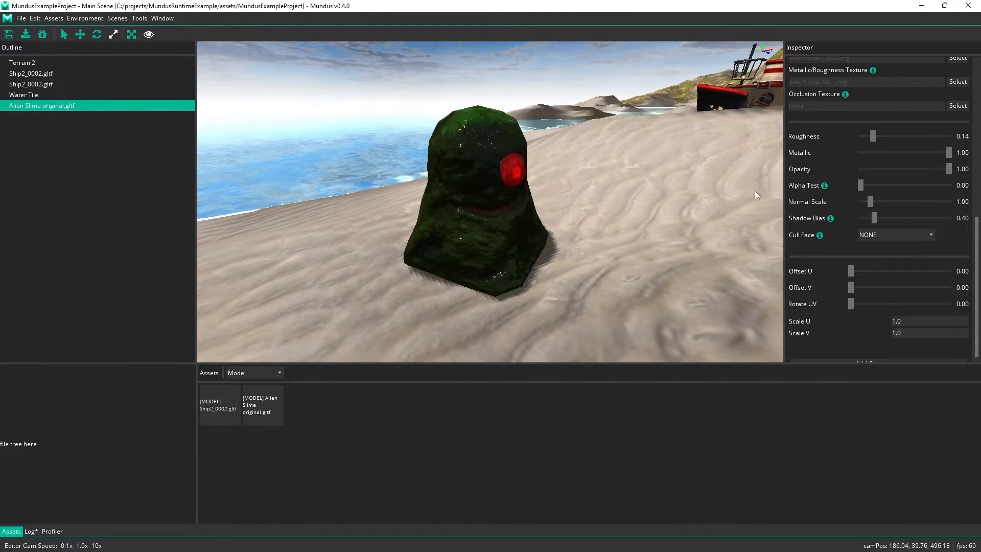
mouse_move(873, 136)
left_mouse_down()
mouse_move(947, 137)
mouse_move(875, 140)
left_mouse_up()
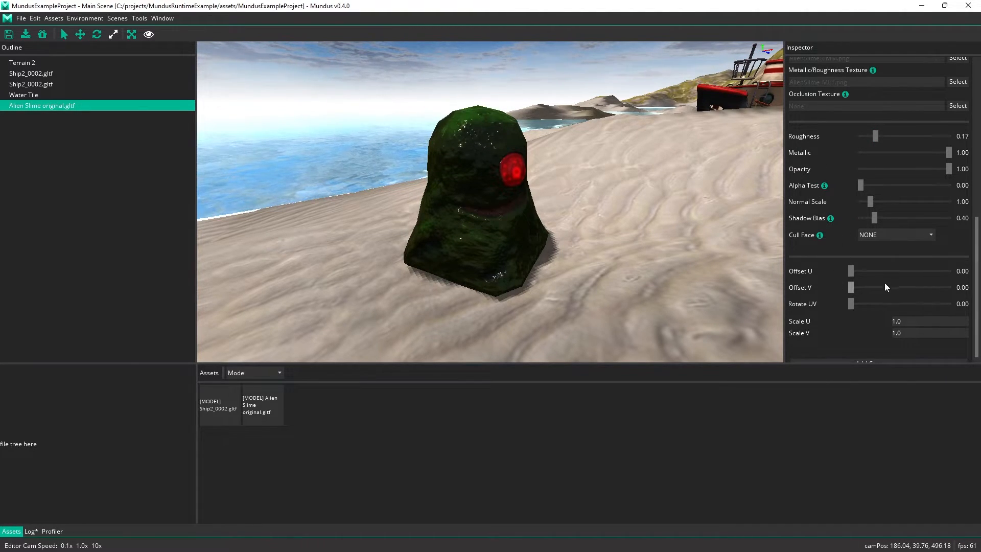
mouse_move(870, 202)
left_mouse_down()
mouse_move(935, 206)
mouse_move(846, 209)
mouse_move(871, 209)
left_mouse_up()
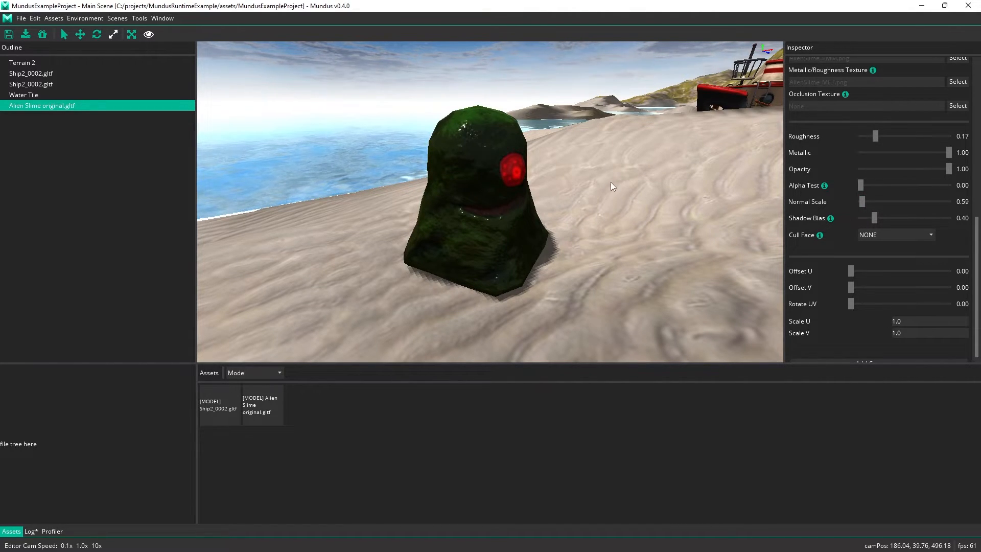
mouse_move(592, 199)
middle_mouse_down()
mouse_move(709, 197)
mouse_move(596, 191)
middle_mouse_up()
key("a")
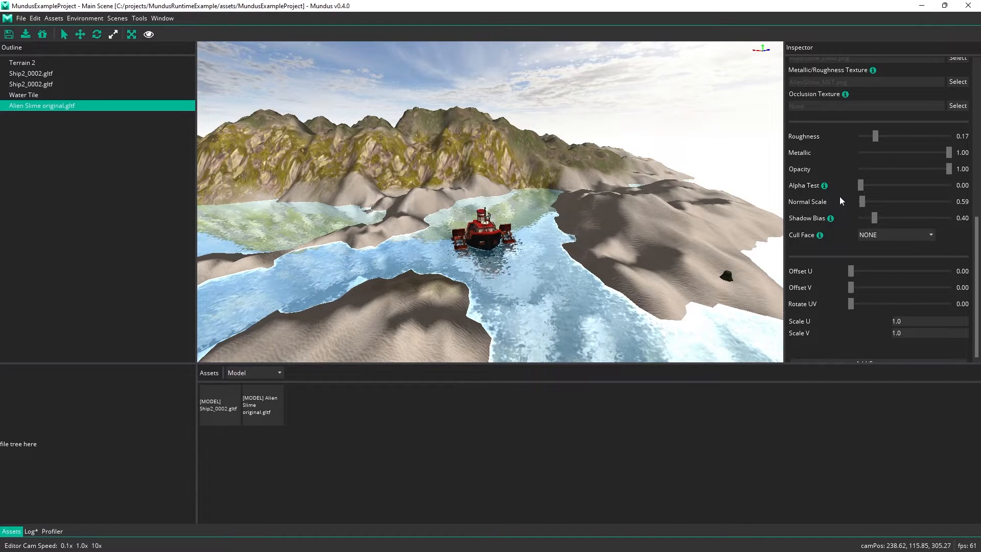
scroll(840, 200, "up", 10)
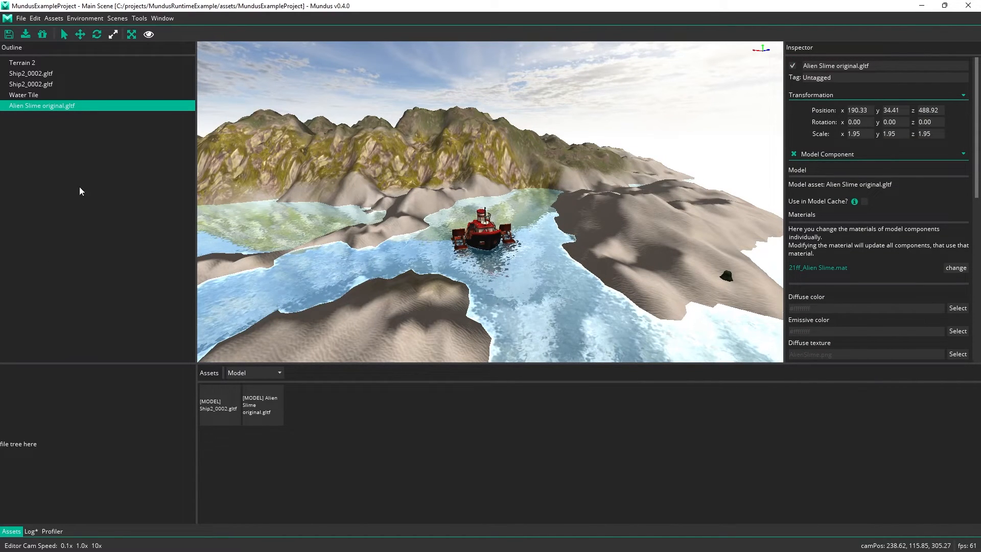
left_click(35, 63)
left_click(41, 107)
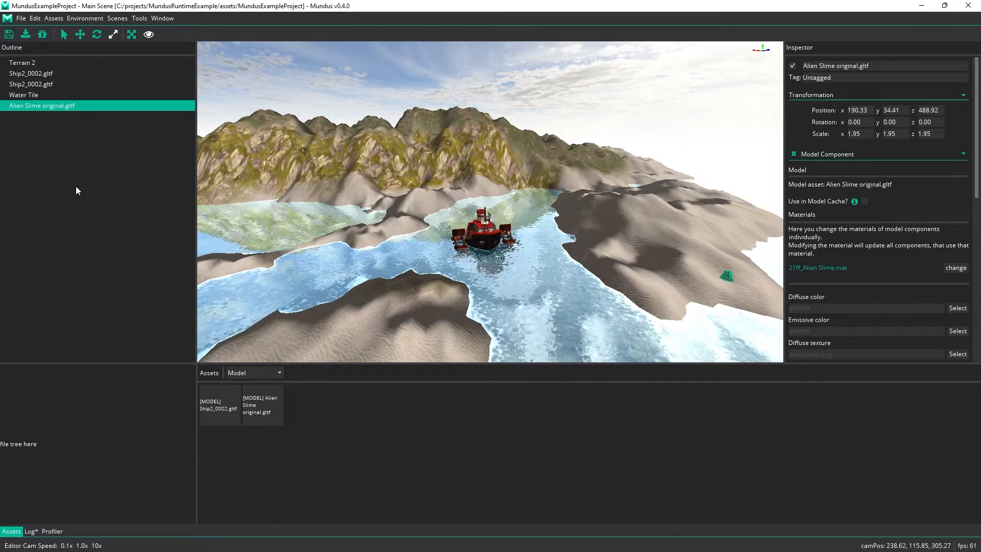
Change the scene's active skybox to night.sky.
left_click(87, 19)
mouse_move(111, 18)
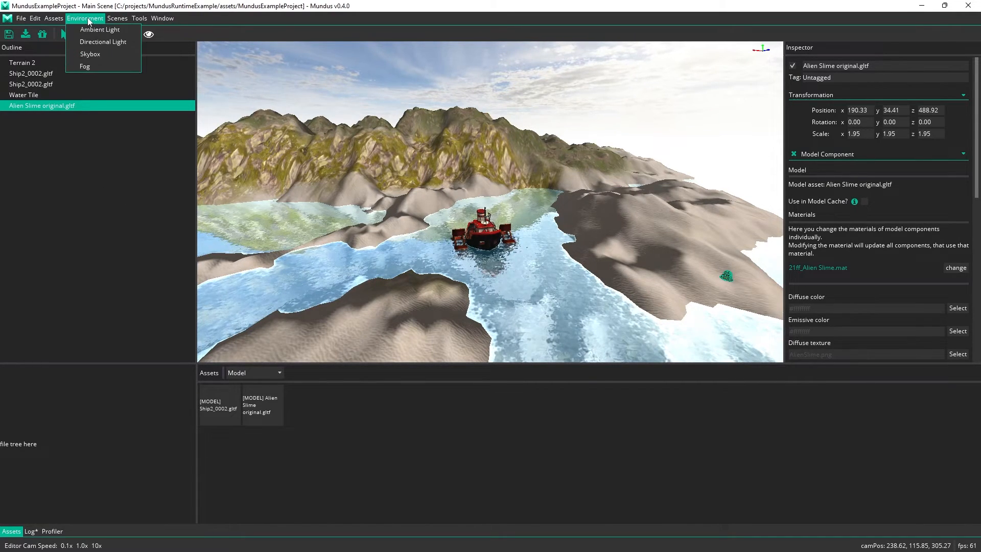
left_click(109, 55)
left_click(501, 160)
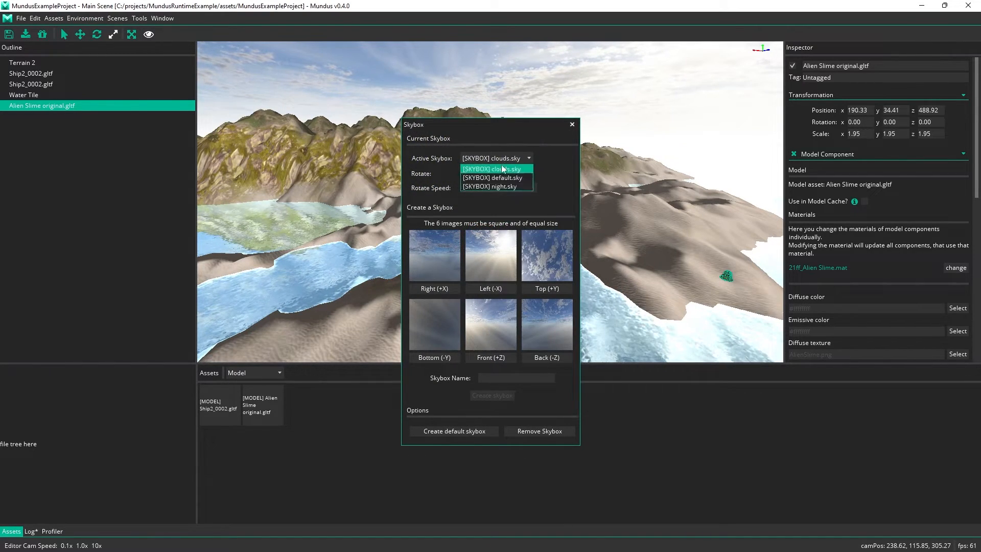
left_click(499, 185)
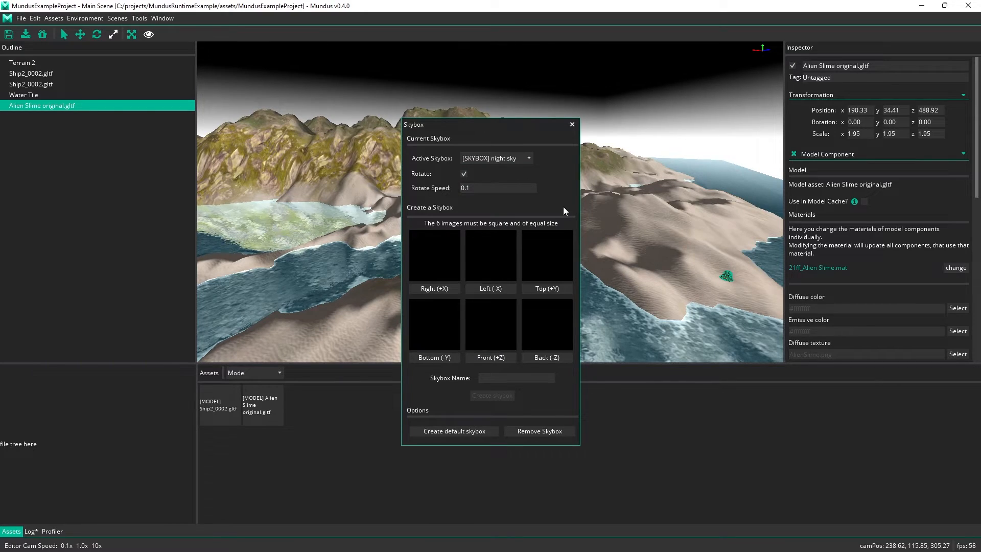
left_click(572, 125)
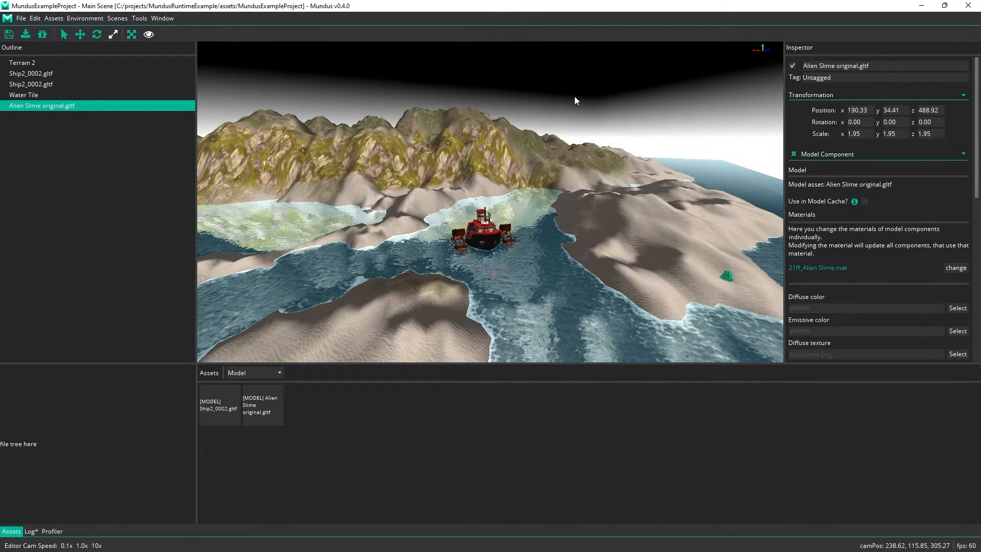
Enable fog in the scene and set its far plane to 500.0.
left_click(85, 18)
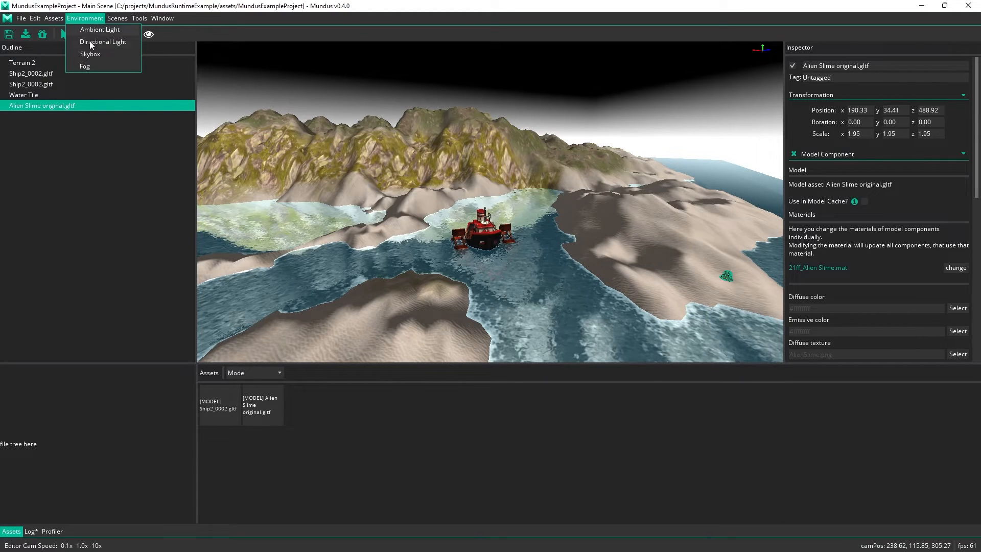
left_click(84, 68)
left_click(464, 250)
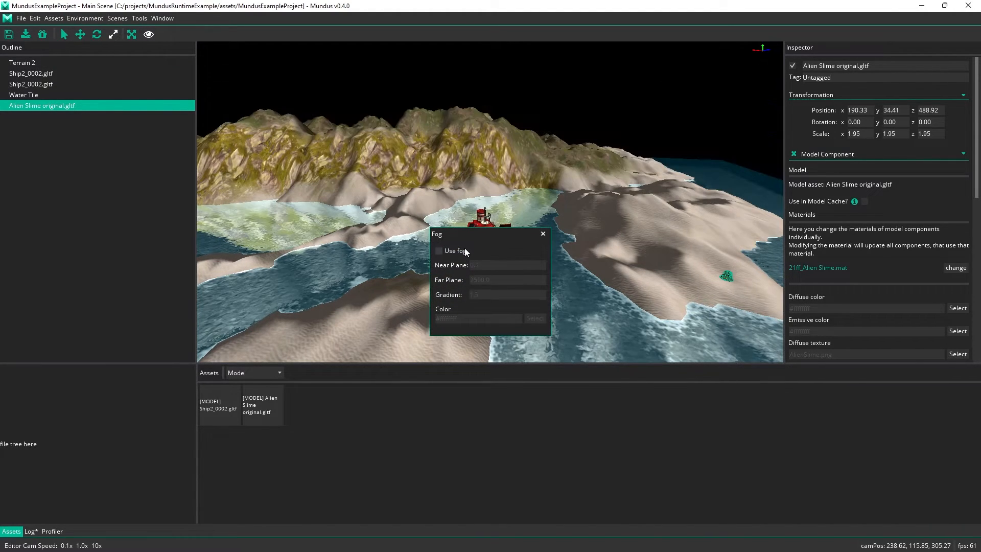
left_click(464, 250)
left_click(473, 279)
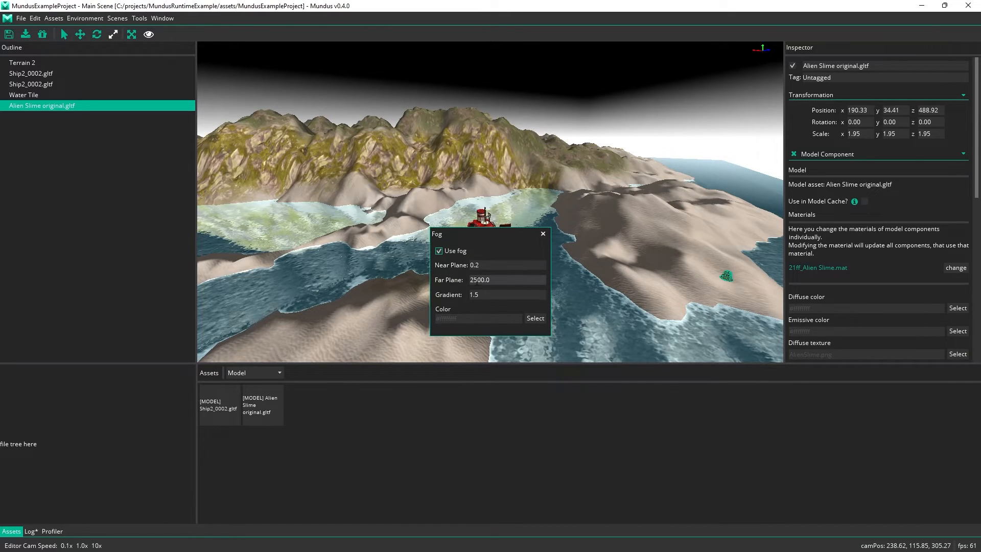
key("BackSpace")
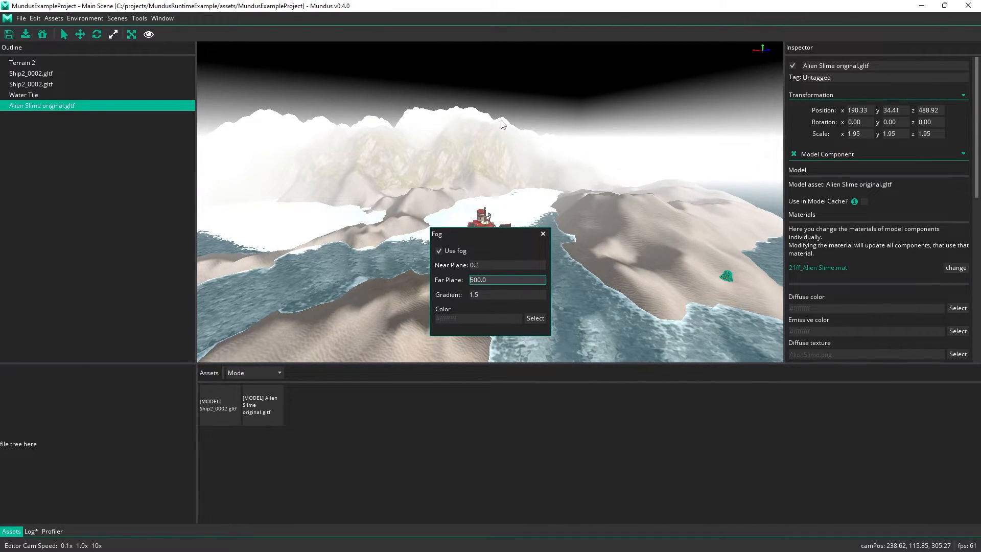
Set the fog color to black (hex 000000FF).
left_click(535, 318)
left_click(457, 278)
left_click_drag(445, 303, 374, 317)
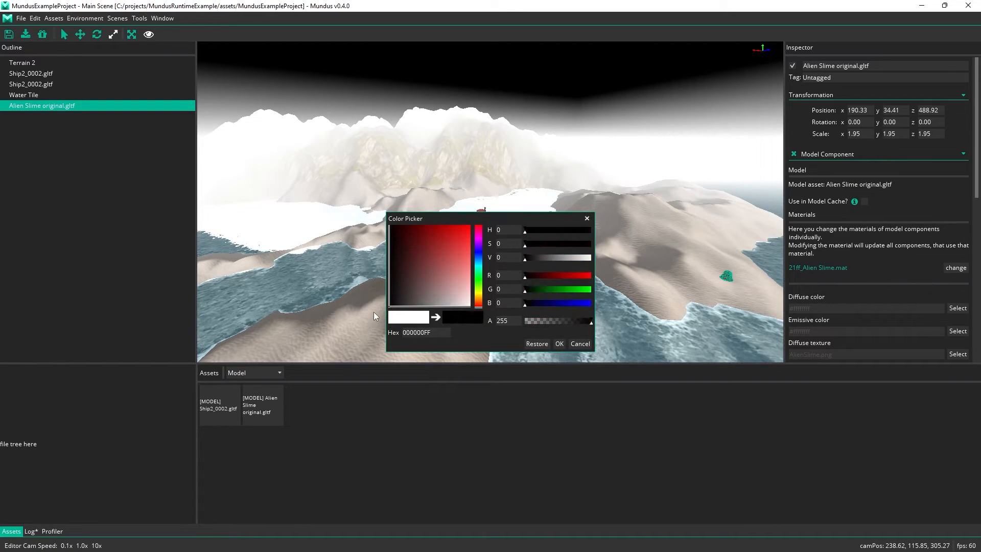
left_click(559, 345)
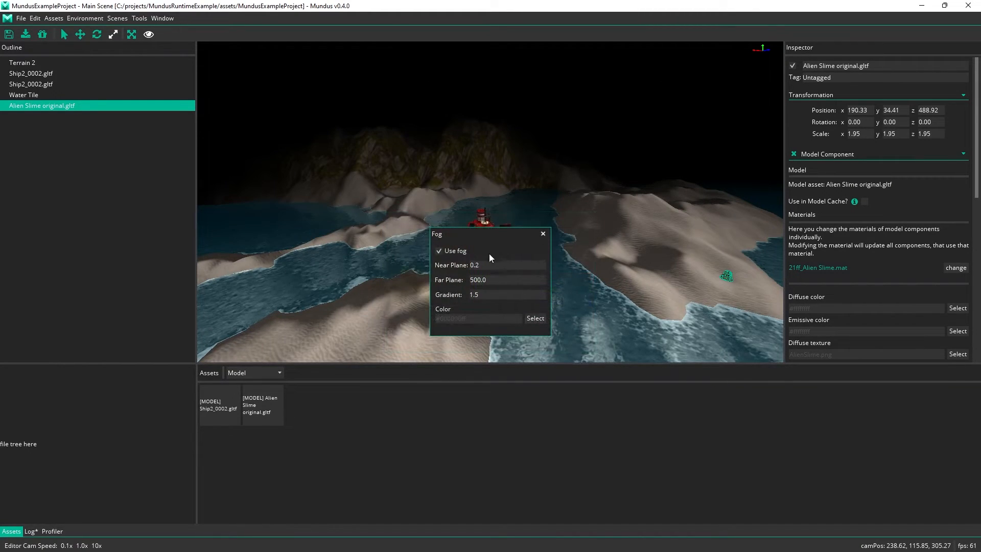
Try a fog far plane of 800.0, settle on 600.0 and close the fog settings.
left_click(474, 280)
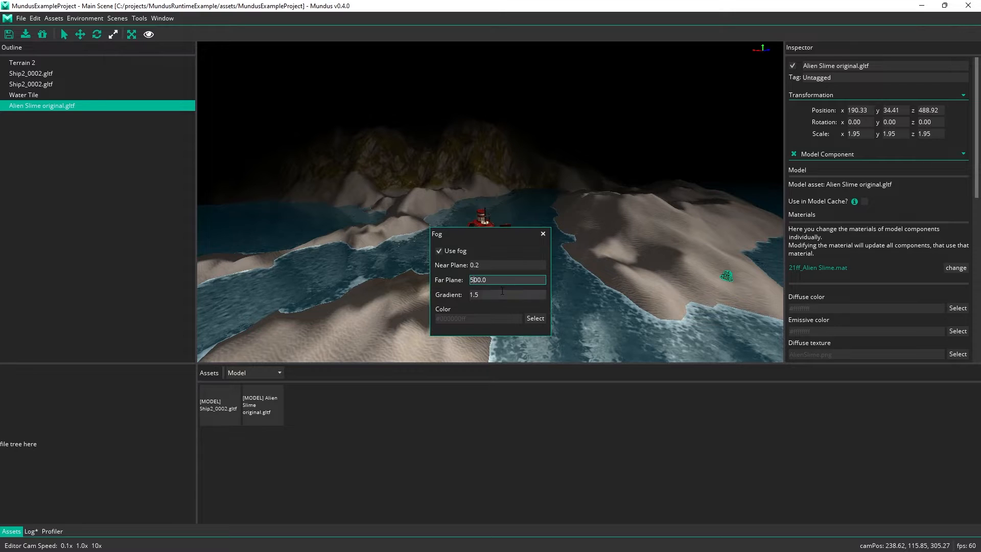
key("BackSpace")
type("8")
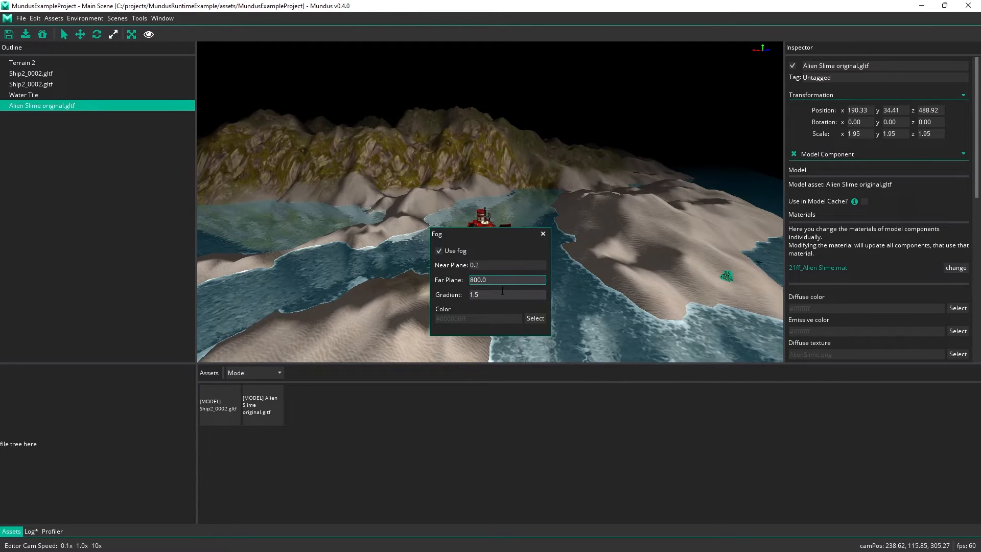
key("BackSpace")
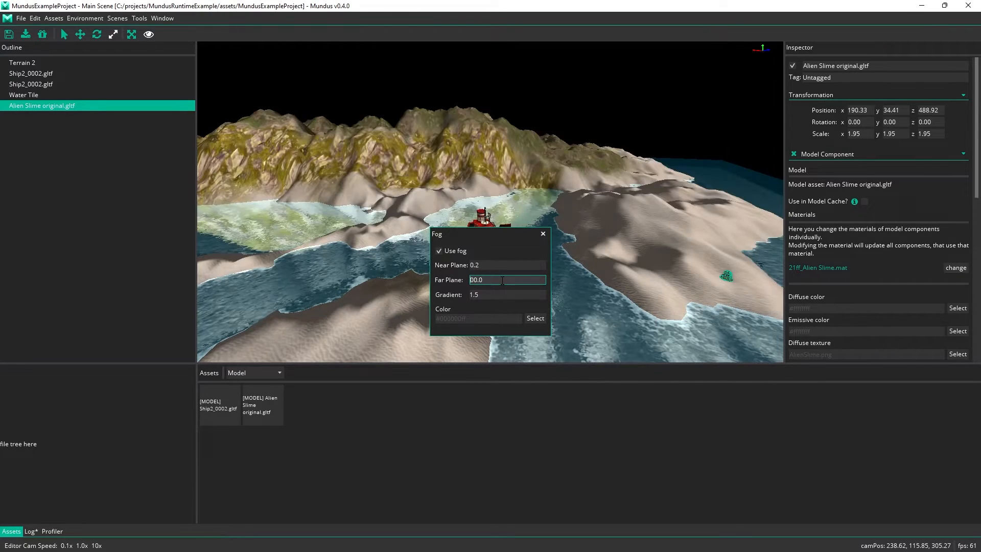
type("6")
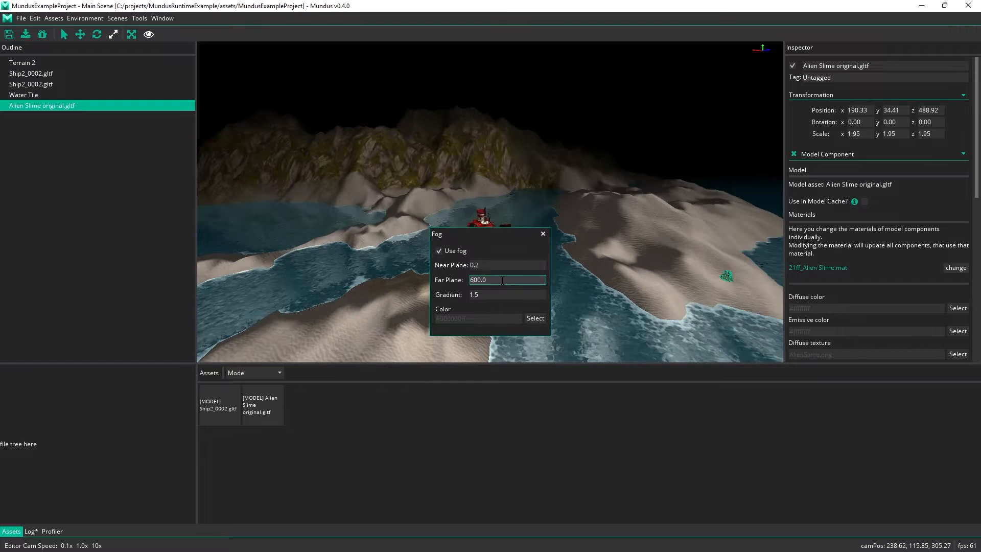
left_click(543, 234)
Lower the scene's ambient light intensity to 0.2.
key("s")
mouse_move(575, 247)
middle_mouse_down()
mouse_move(550, 253)
mouse_move(558, 247)
middle_mouse_up()
key("w")
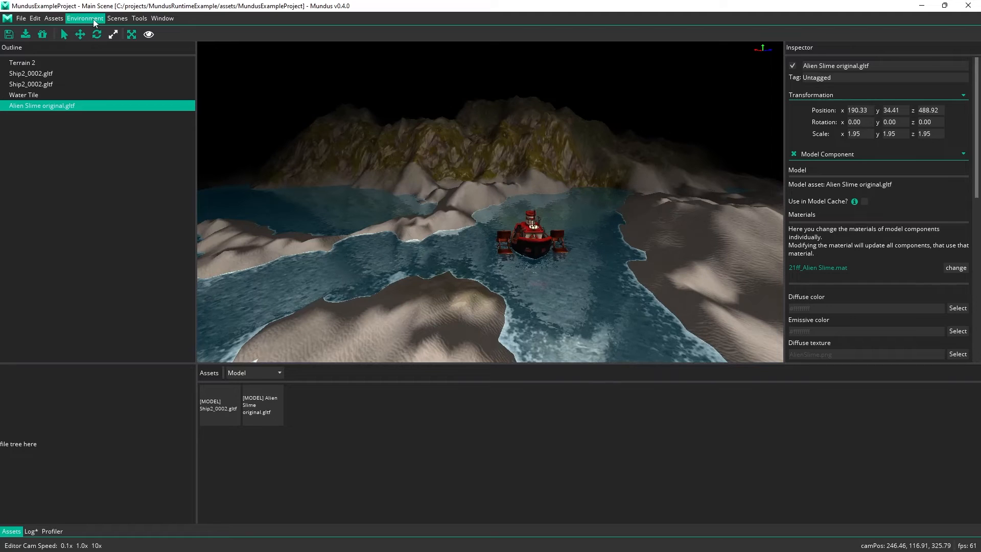
left_click(85, 19)
left_click(85, 29)
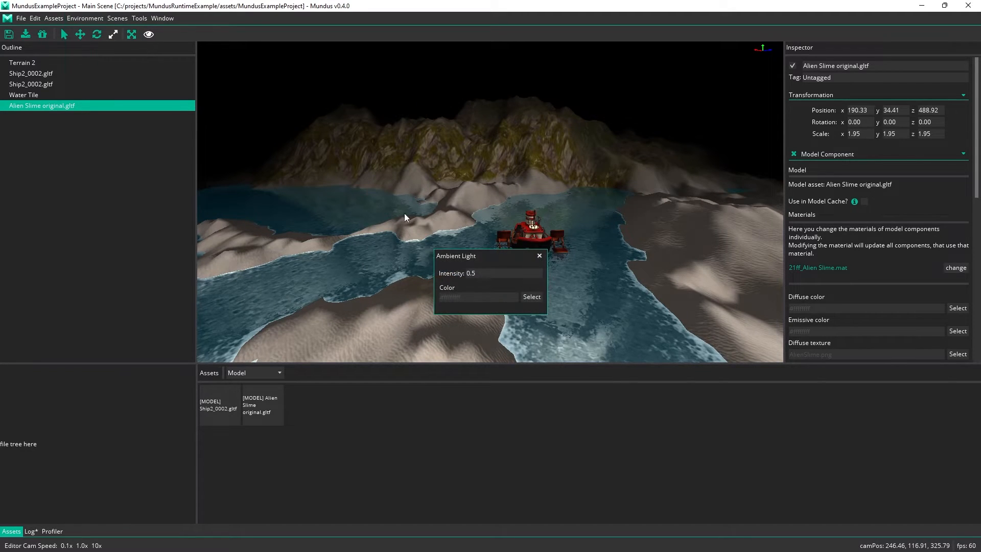
left_click(485, 272)
key("BackSpace")
type("2")
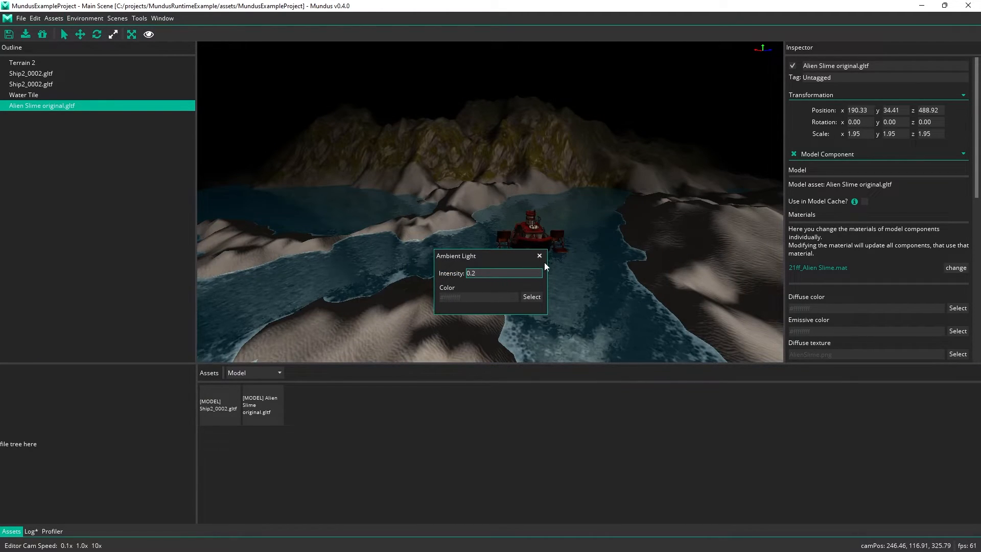
left_click(539, 256)
Set the directional light's intensity to .3 to darken the night scene.
left_click(85, 18)
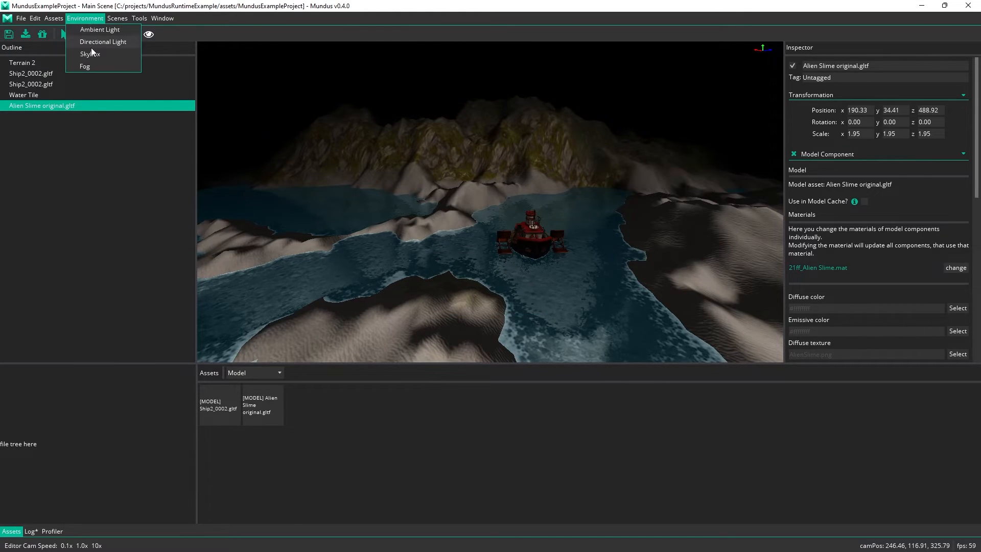
left_click(103, 41)
left_click_drag(489, 211, 433, 211)
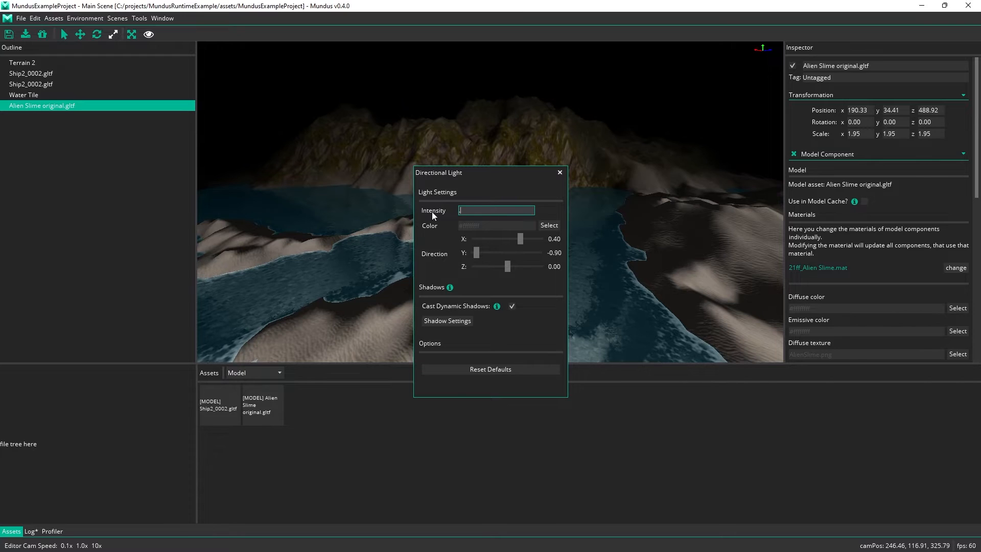
type(".3")
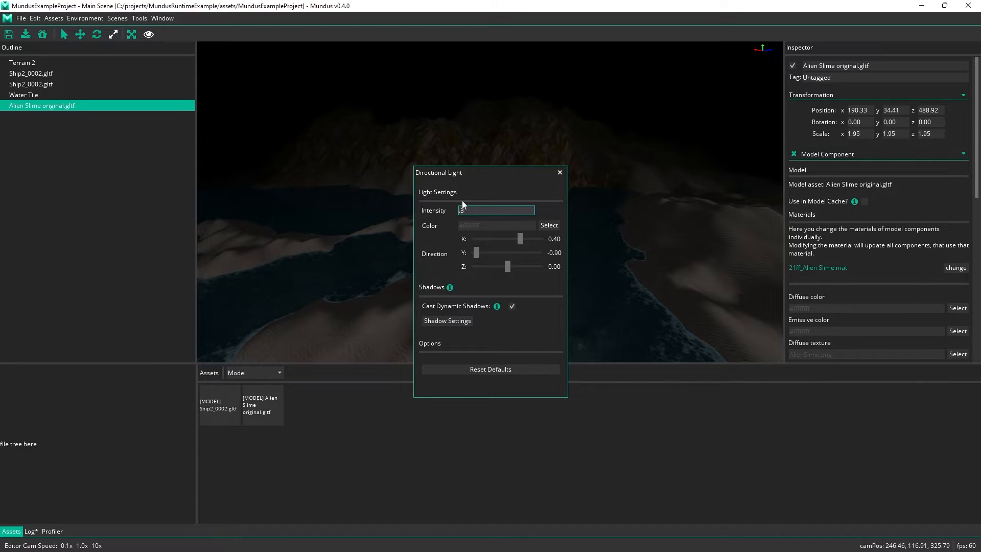
left_click(562, 172)
Add an empty game object to the scene and select it in the outline.
key("a")
middle_click_drag(572, 219, 6, 211)
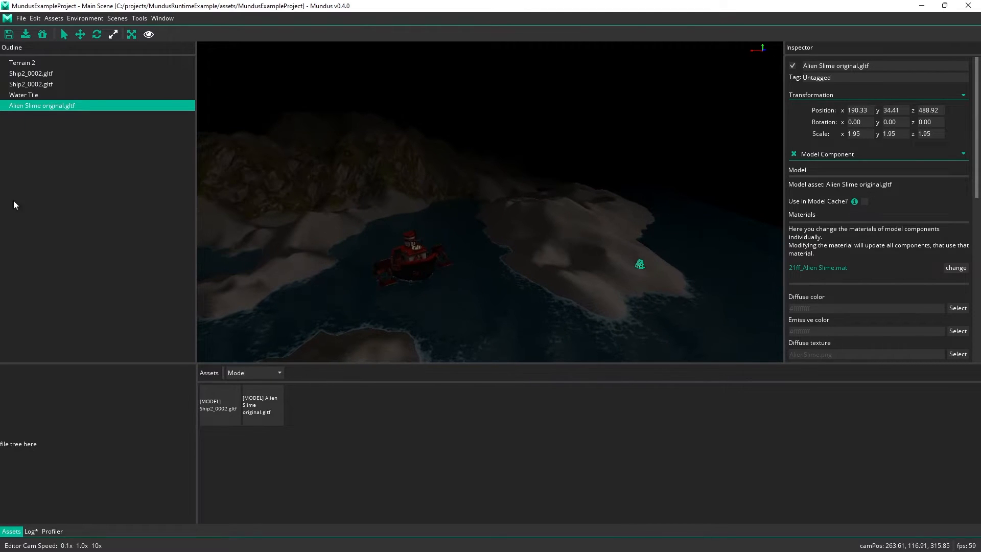
right_click(41, 161)
mouse_move(53, 178)
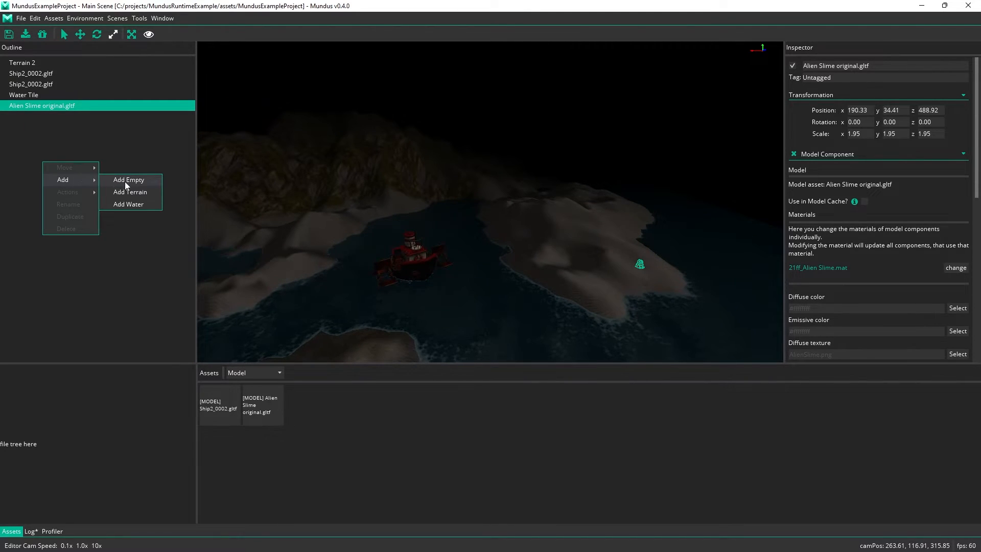
left_click(125, 180)
left_click(42, 119)
Activate the translate tool for the empty game object and add a LIGHT component to it.
middle_click_drag(469, 199, 568, 202)
key("s")
key("w")
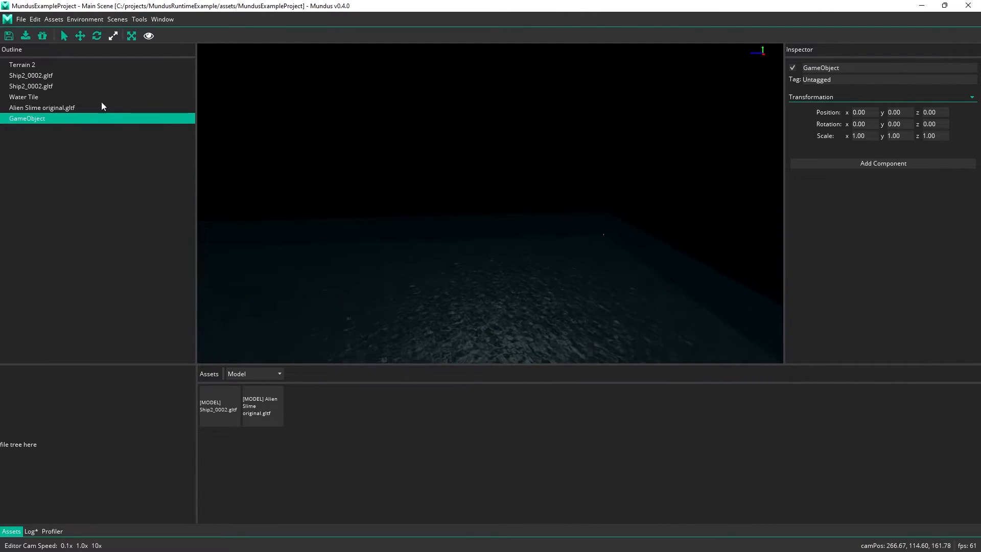
left_click(81, 35)
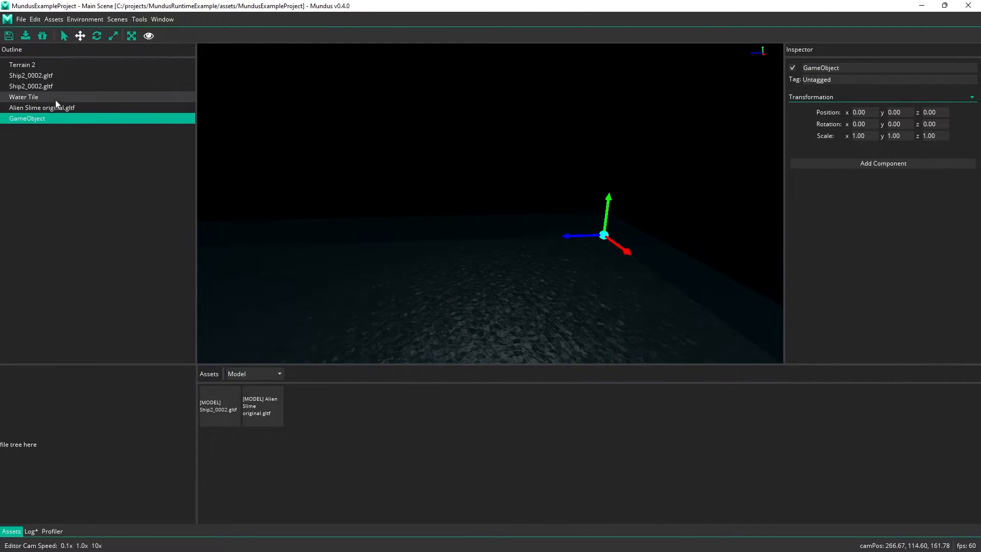
left_click(851, 165)
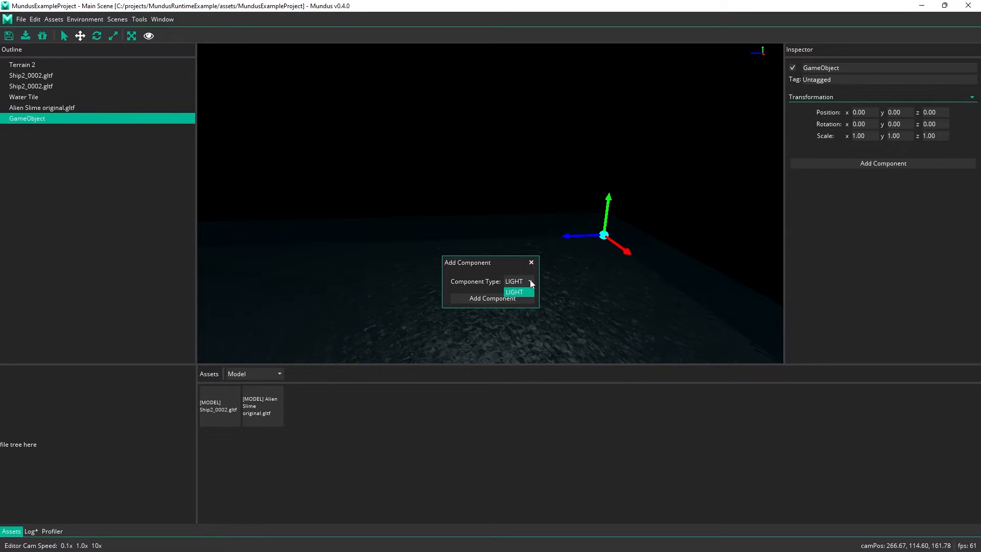
left_click(513, 300)
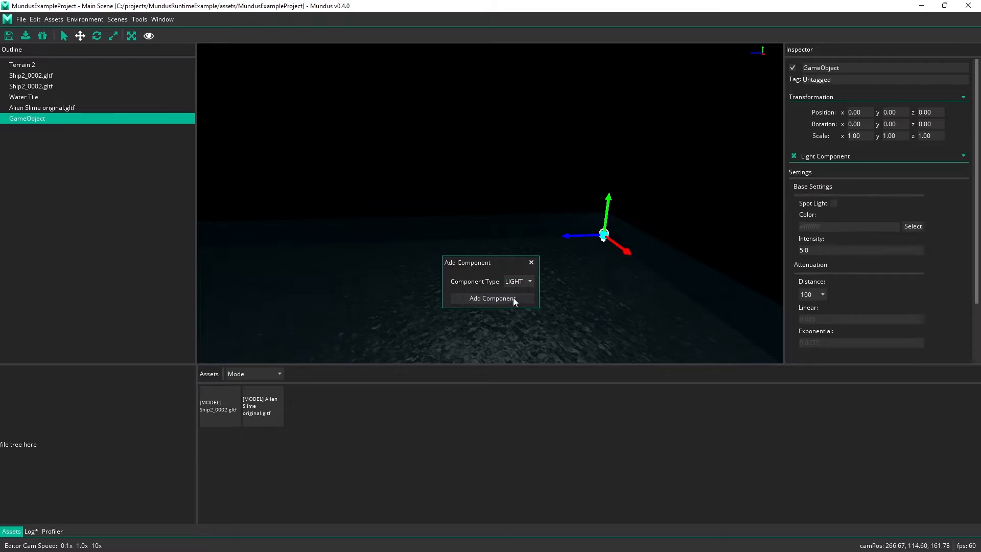
Raise the light and move it over the water beside the ship, to about x 307, y 52.5, z 466.
left_click_drag(616, 164, 616, 151)
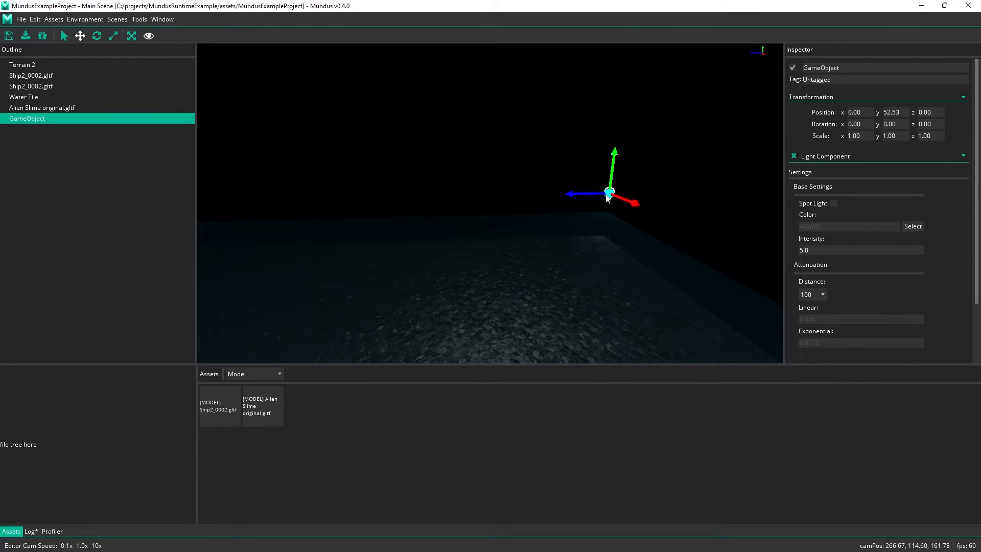
left_click_drag(608, 198, 466, 270)
left_click_drag(573, 224, 287, 172)
key("a")
middle_click_drag(369, 202, 508, 222)
key("w")
mouse_move(509, 222)
left_mouse_down()
mouse_move(485, 214)
mouse_move(370, 266)
mouse_move(403, 329)
mouse_move(511, 249)
mouse_move(557, 250)
mouse_move(528, 252)
mouse_move(511, 225)
left_mouse_up()
middle_click_drag(533, 265, 513, 216)
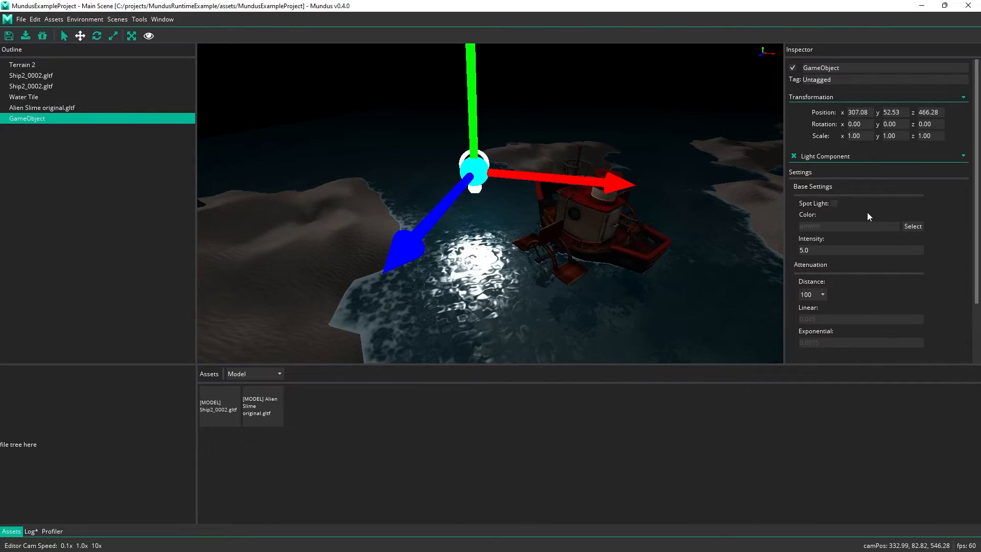
Set the light's intensity to 10, try an attenuation distance of 600 and settle on 200.
double_click(842, 249)
type("10")
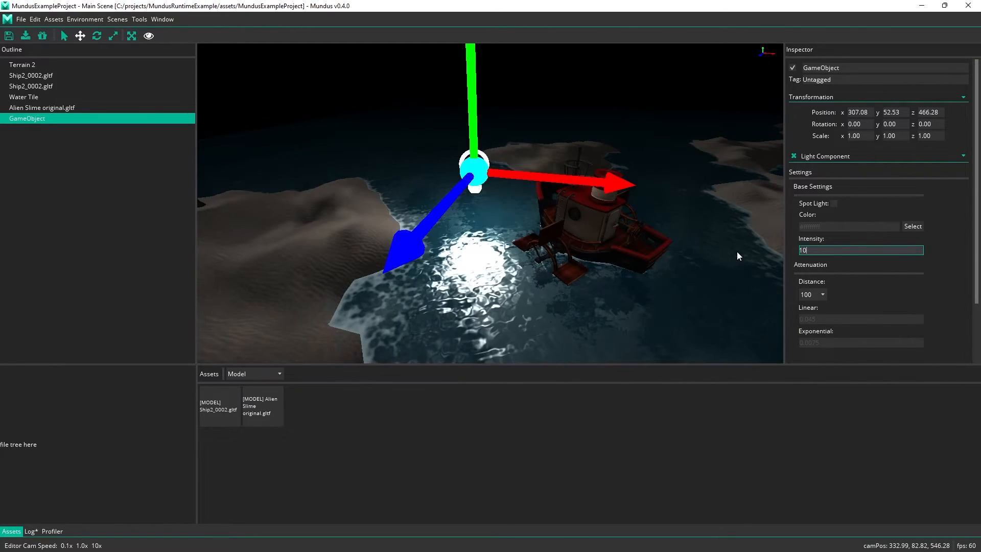
left_click(811, 295)
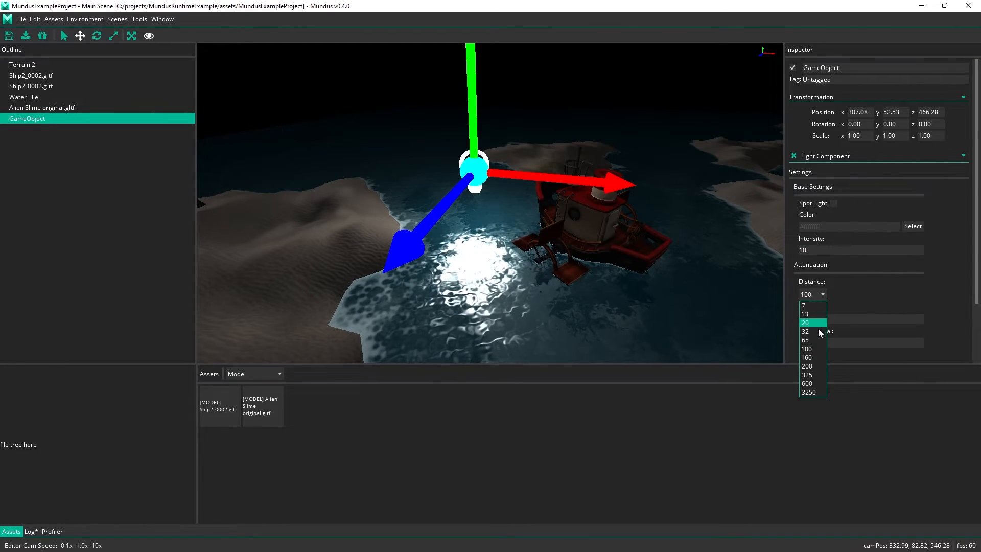
left_click(812, 383)
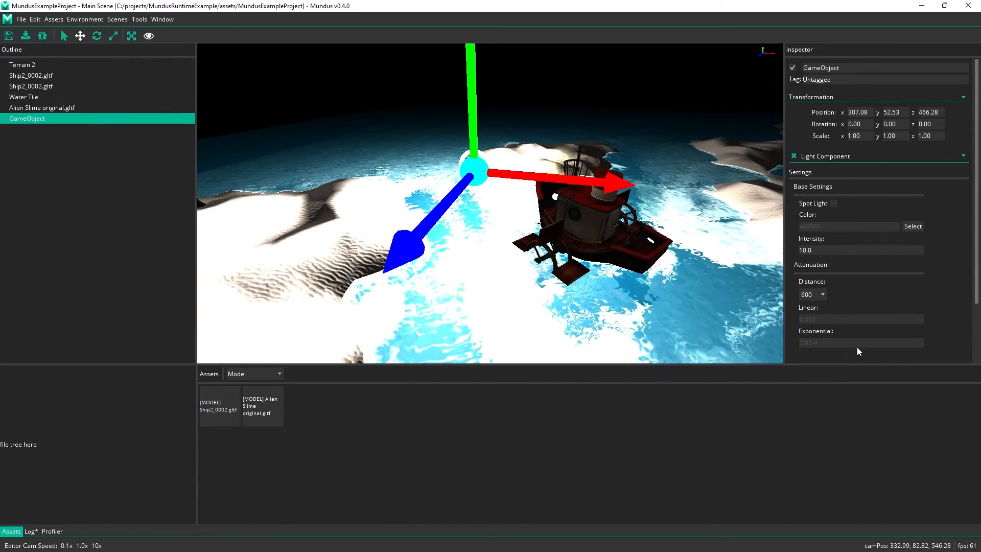
left_click(812, 295)
left_click(811, 365)
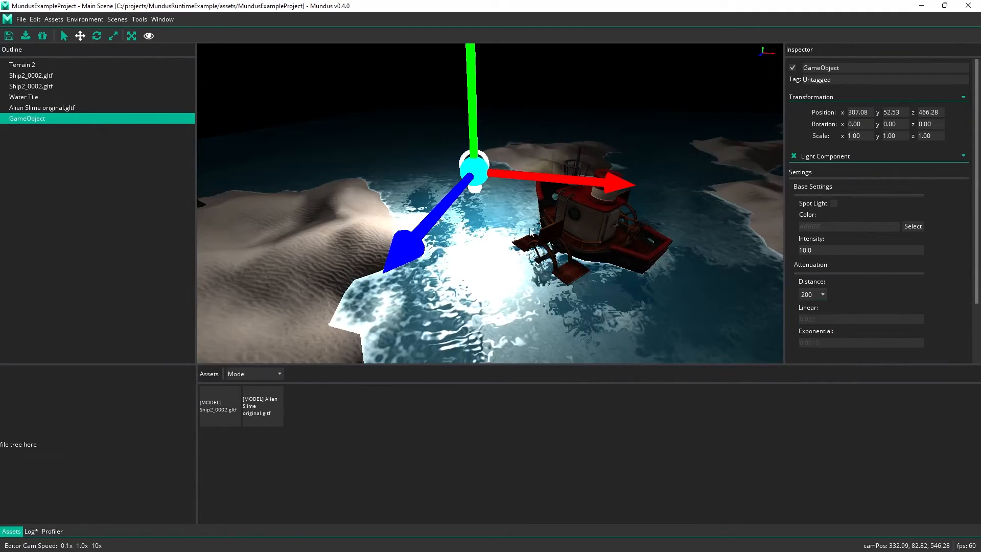
Move the light higher, to about x 295, y 72, z 450, and set its attenuation distance to 160.
left_click_drag(473, 150, 459, 71)
left_click(812, 295)
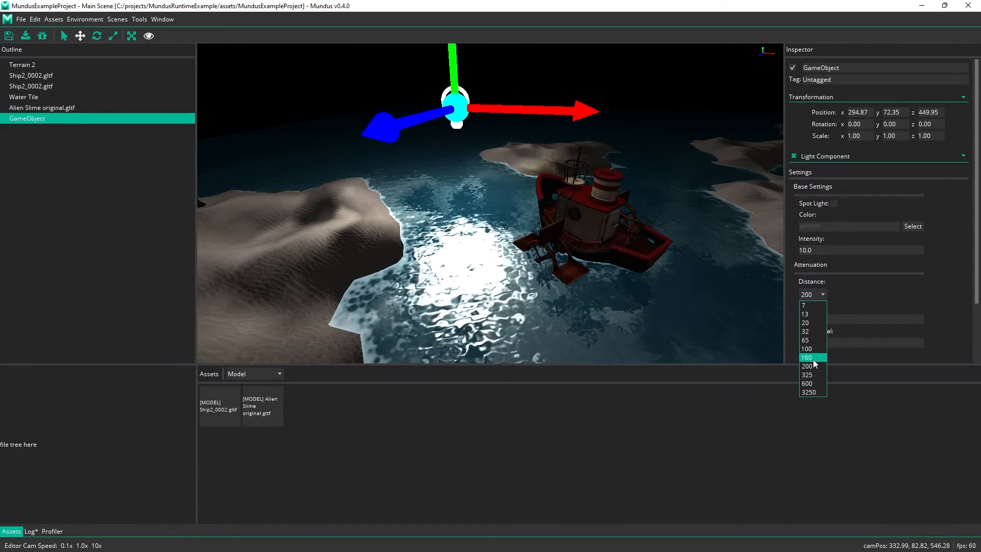
left_click(812, 360)
key("a")
middle_click_drag(498, 234, 685, 222)
key("a")
middle_click_drag(403, 230, 672, 218)
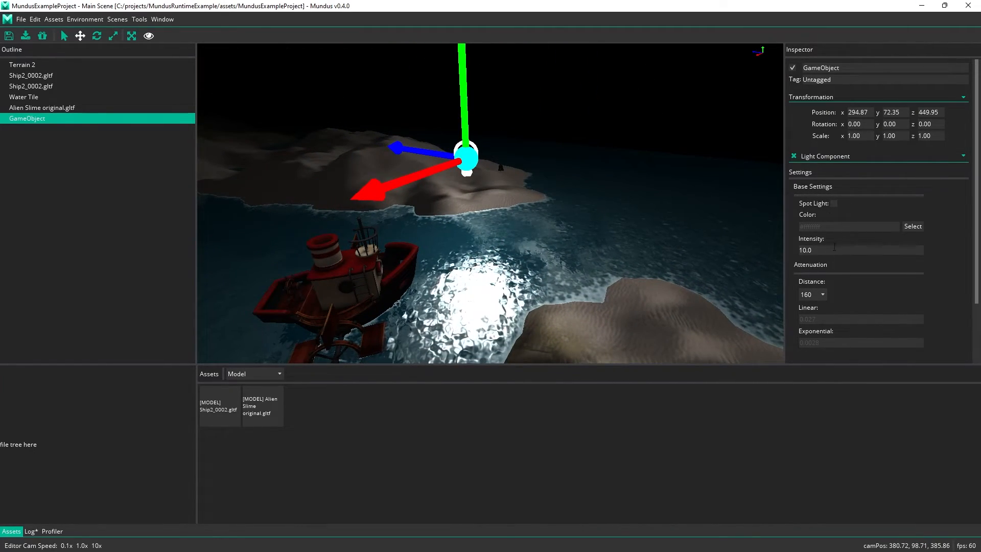
Turn the light into a spot light and move it to about x 390, y 72, z 503.
left_click(832, 203)
middle_click_drag(697, 223, 478, 207)
key("s")
left_click_drag(542, 259, 434, 190)
Set the spot light's attenuation distance to 325 and its intensity to 10.
left_click(811, 294)
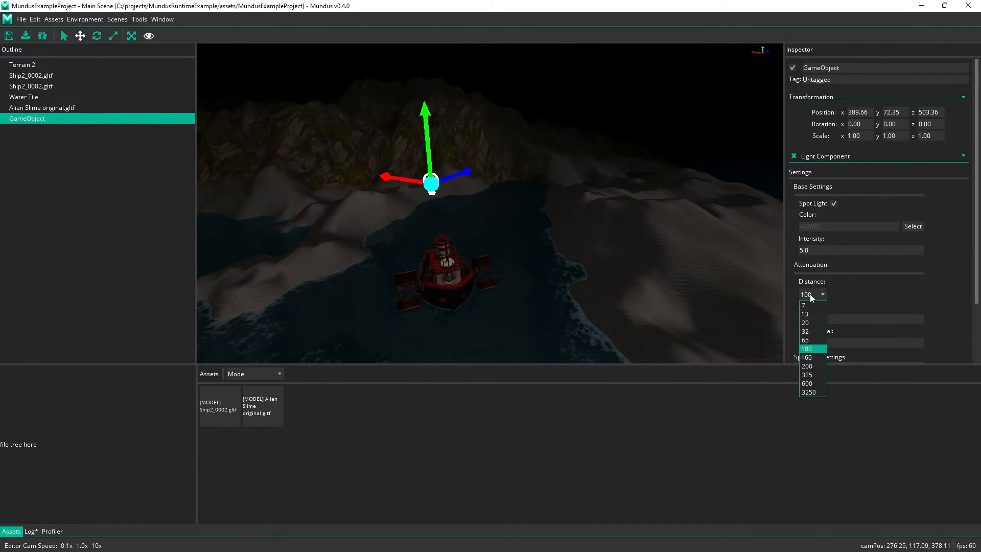
left_click(811, 375)
middle_click_drag(534, 275, 776, 265)
left_click_drag(815, 250, 716, 253)
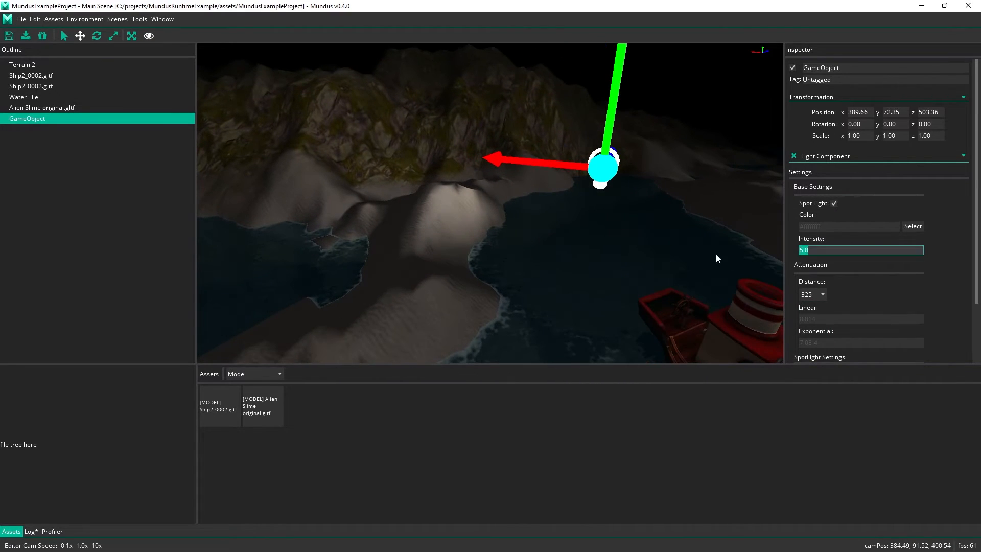
type("10")
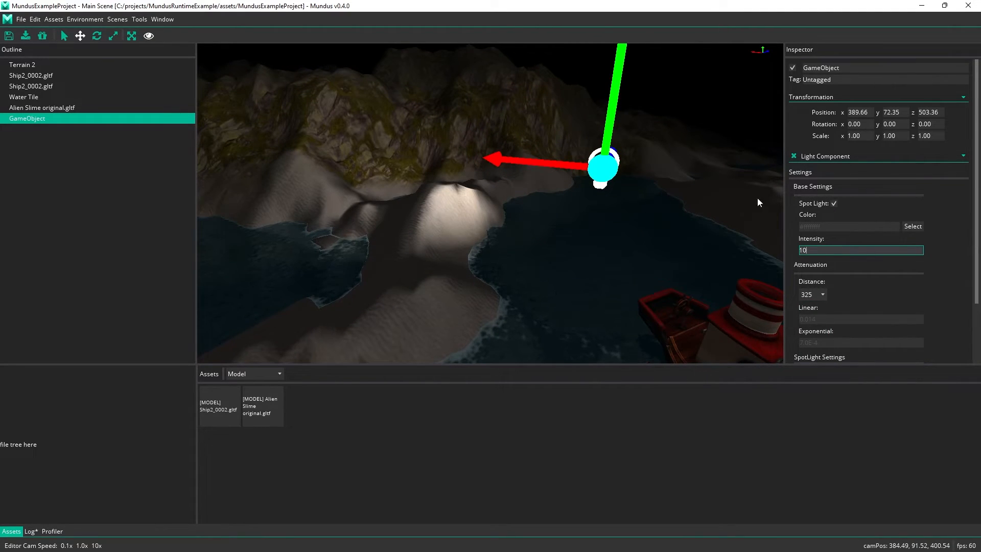
Set the spot light's distance to 600 and aim it with Up/Down 93, Left/Right 51 and Cone 17.
scroll(866, 271, "down", 3)
mouse_move(839, 313)
left_mouse_down()
mouse_move(860, 327)
mouse_move(848, 327)
left_mouse_up()
left_click(812, 220)
left_click(817, 305)
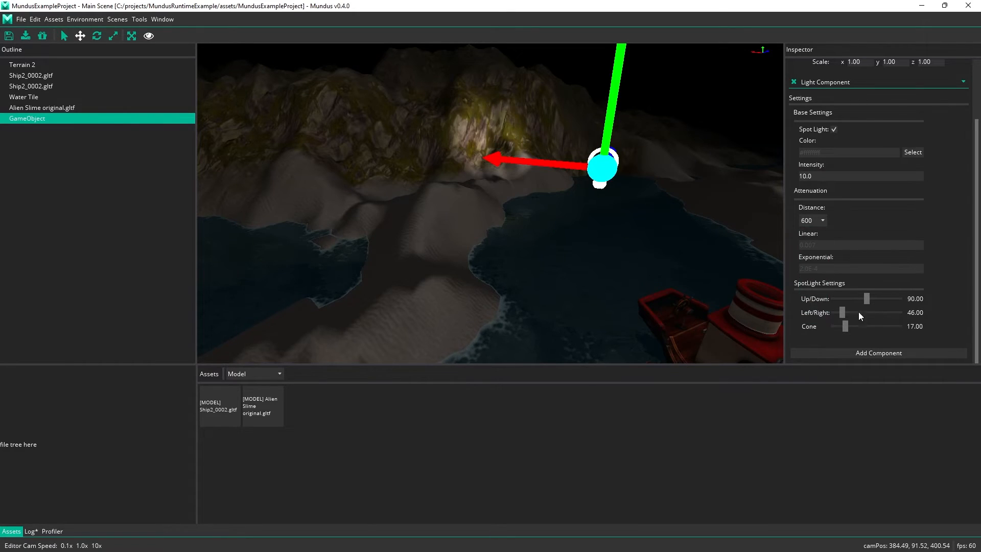
left_click_drag(862, 301, 844, 313)
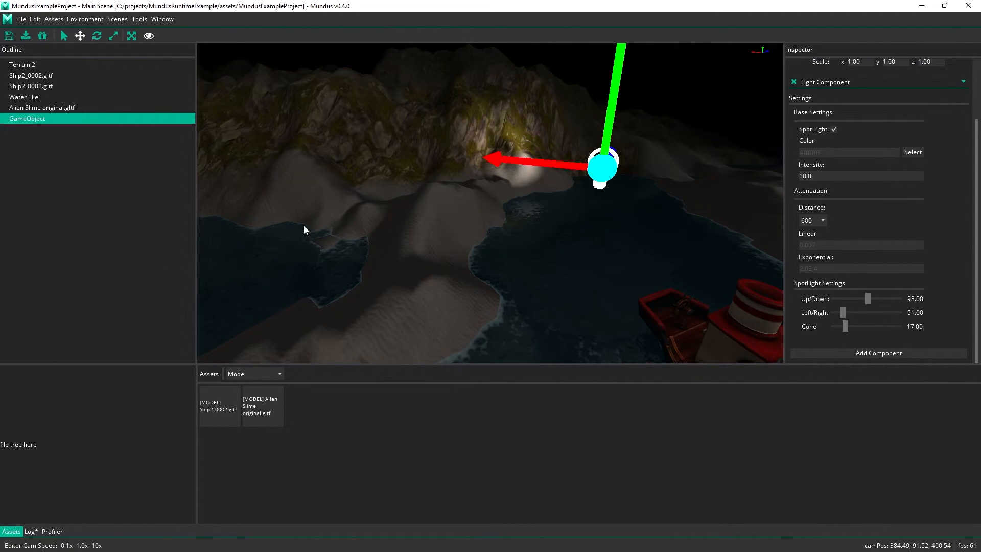
Save the Mundus project, switch to the IDE and run the DesktopLauncher configuration.
left_click(20, 20)
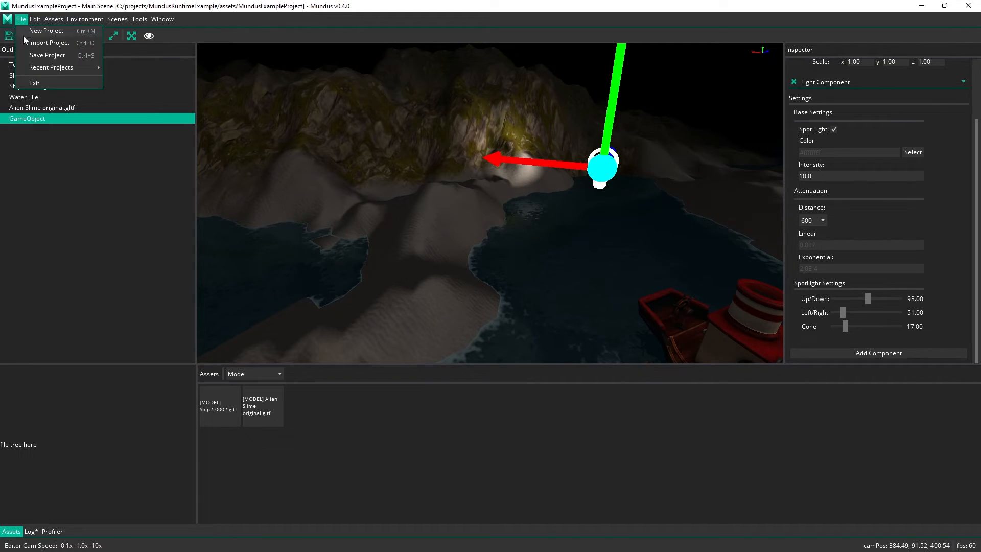
left_click(41, 55)
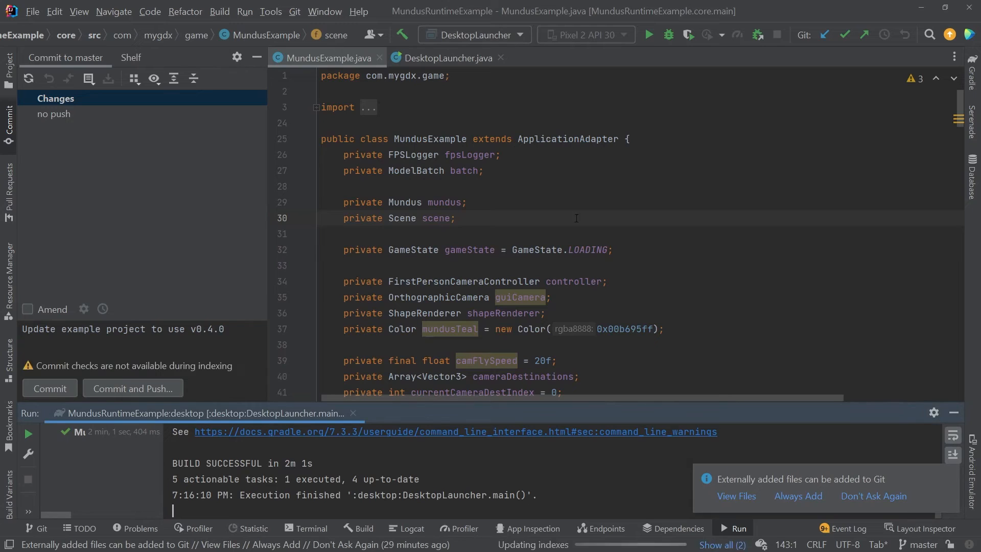
left_click(575, 231)
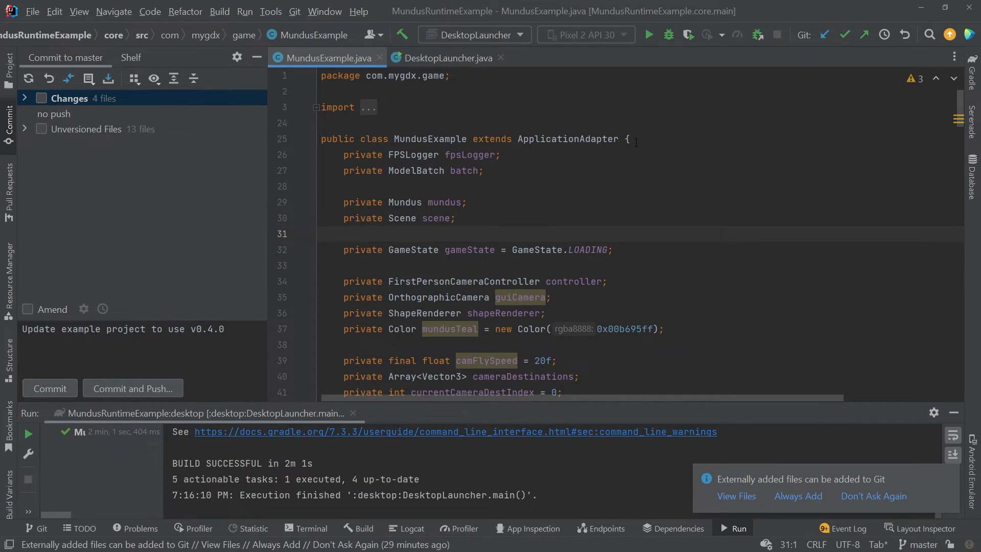
left_click(647, 35)
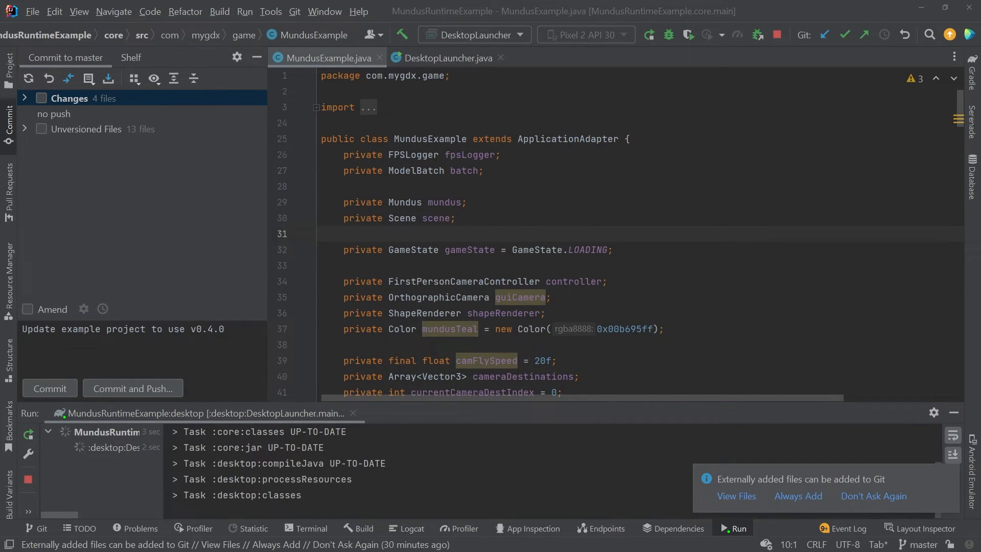
View the running MundusRuntimeExample scene maximized, restore its window and close it.
left_click_drag(980, 103, 406, 56)
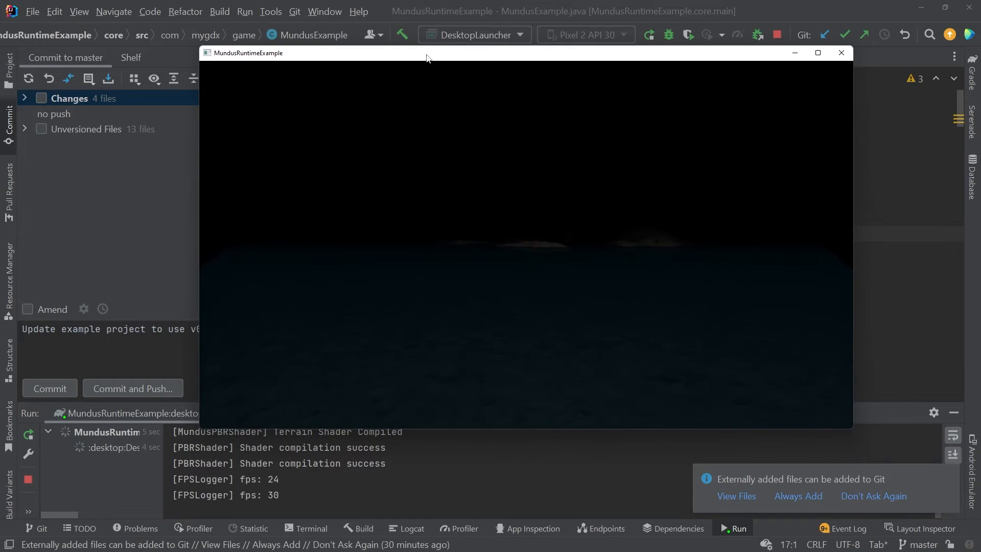
double_click(426, 54)
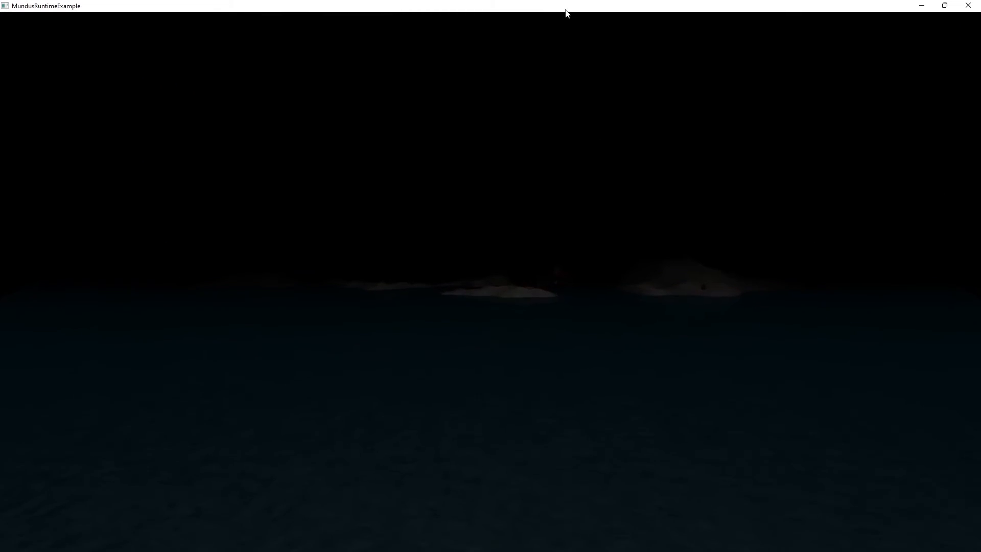
double_click(609, 6)
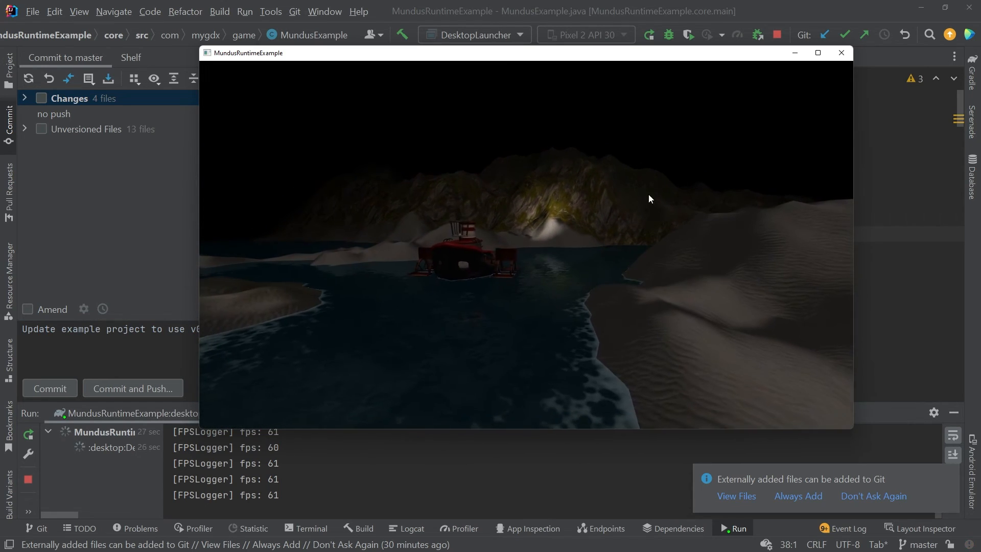
left_click(842, 52)
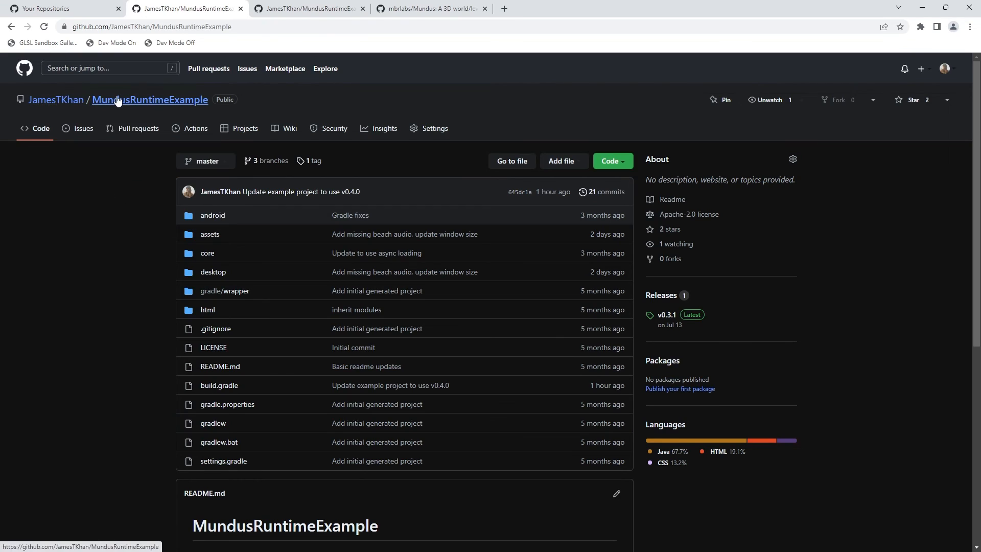
Switch to the browser, open the Mundus repository from the author's GitHub profile and review the 0.4.0 release notes.
left_click(307, 8)
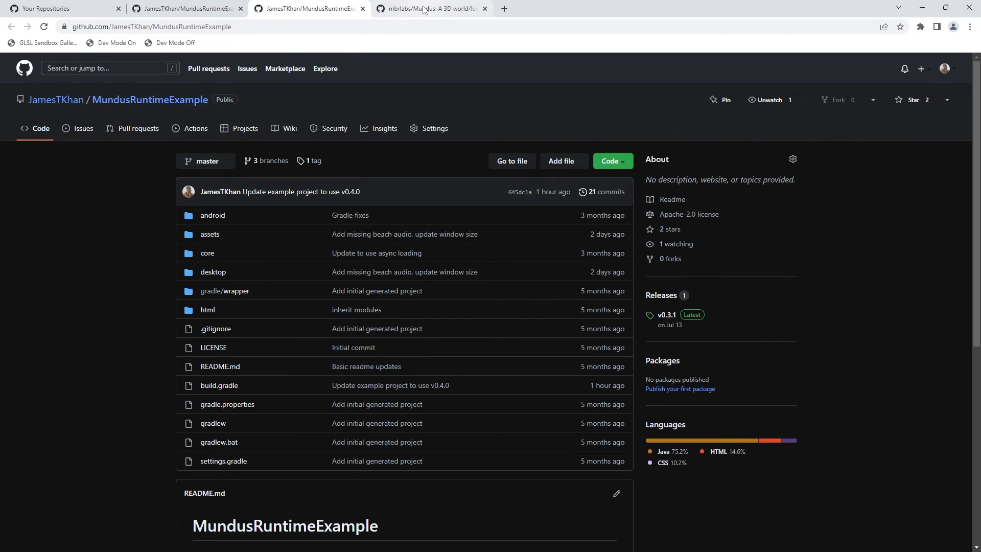
left_click(64, 100)
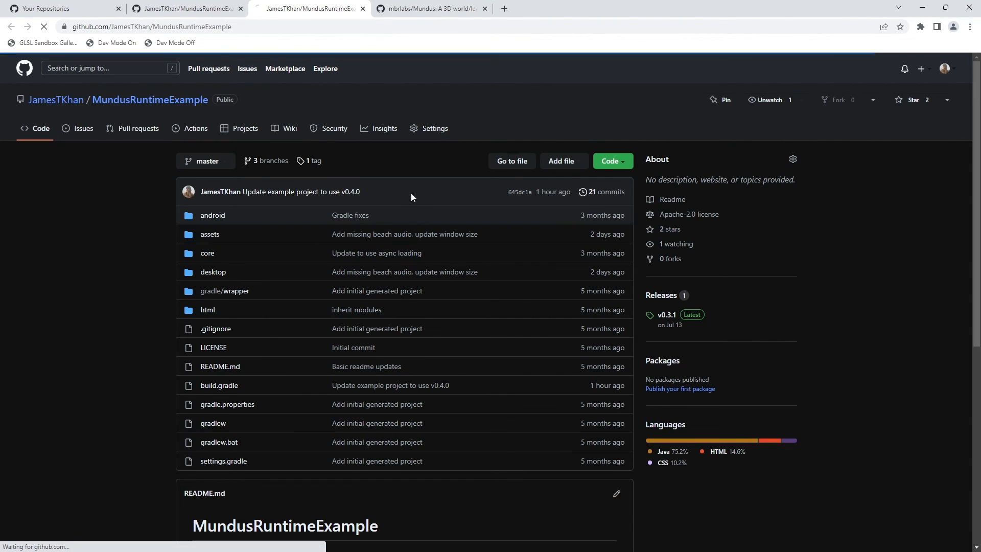
left_click(370, 164)
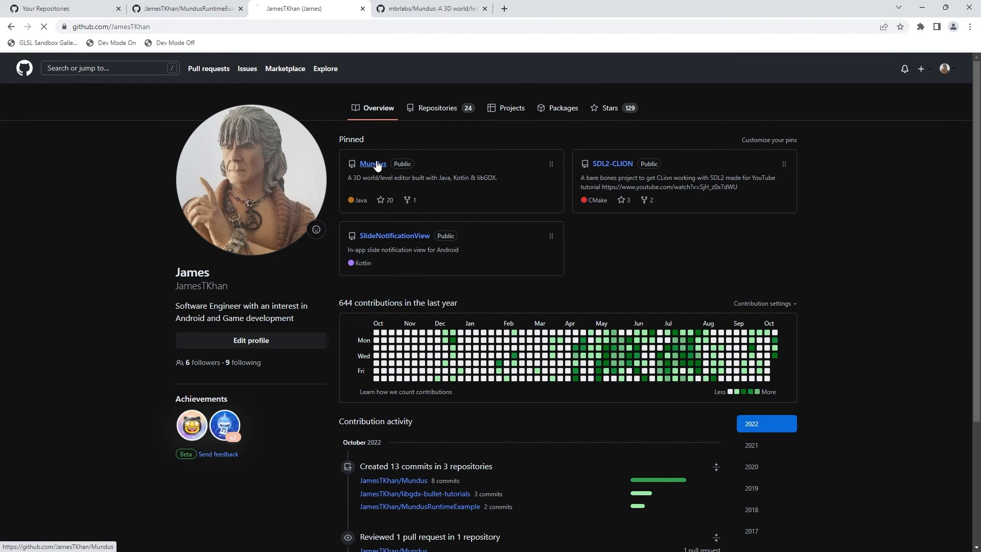
left_click(207, 28)
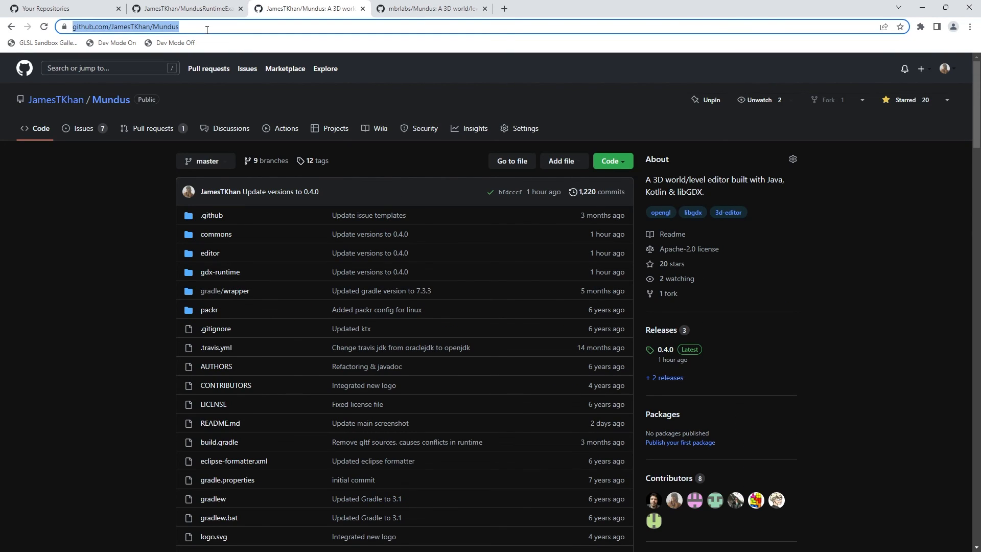
left_click(79, 173)
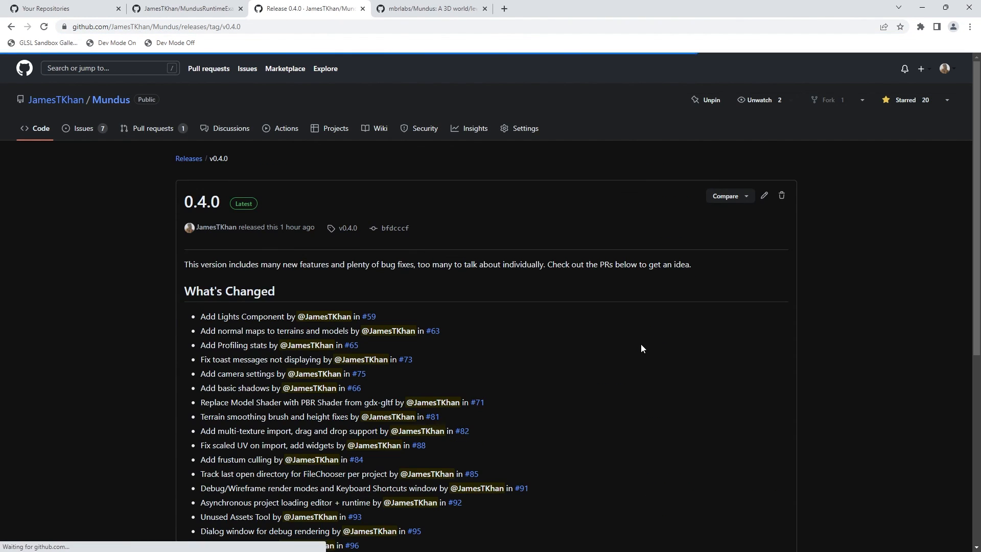
scroll(529, 313, "down", 2)
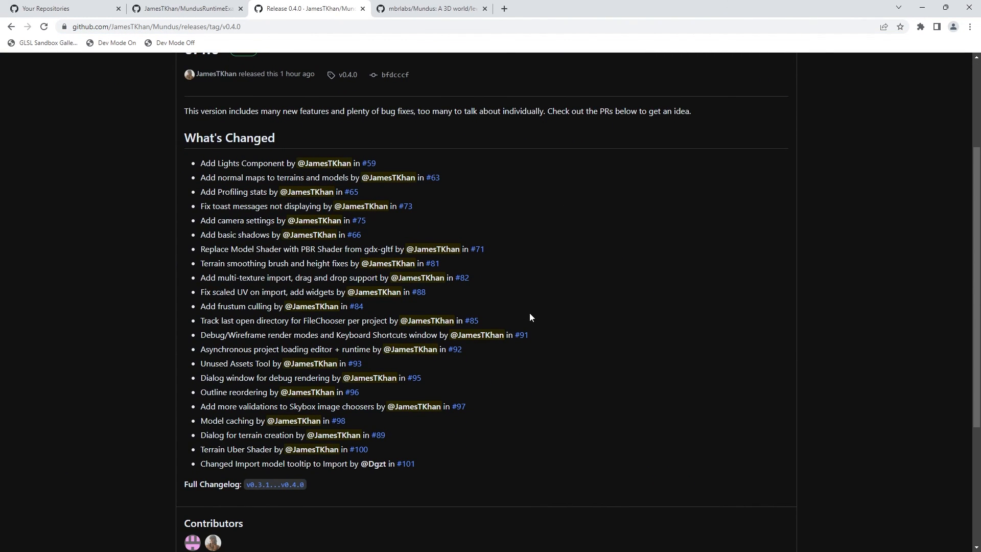